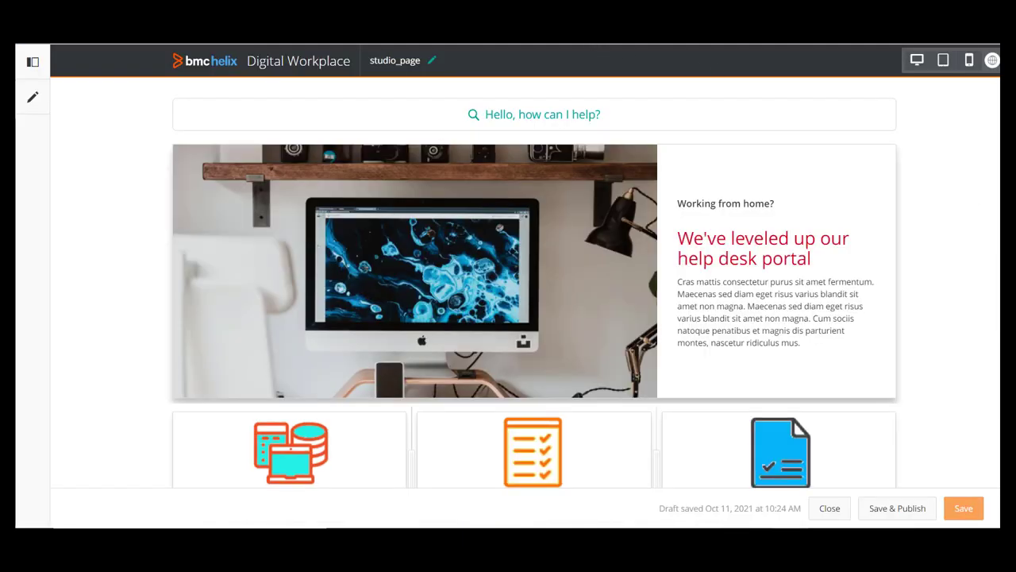
Step: Scroll through the empty studio_page canvas to confirm it is blank
scroll(534, 266, "down", 5)
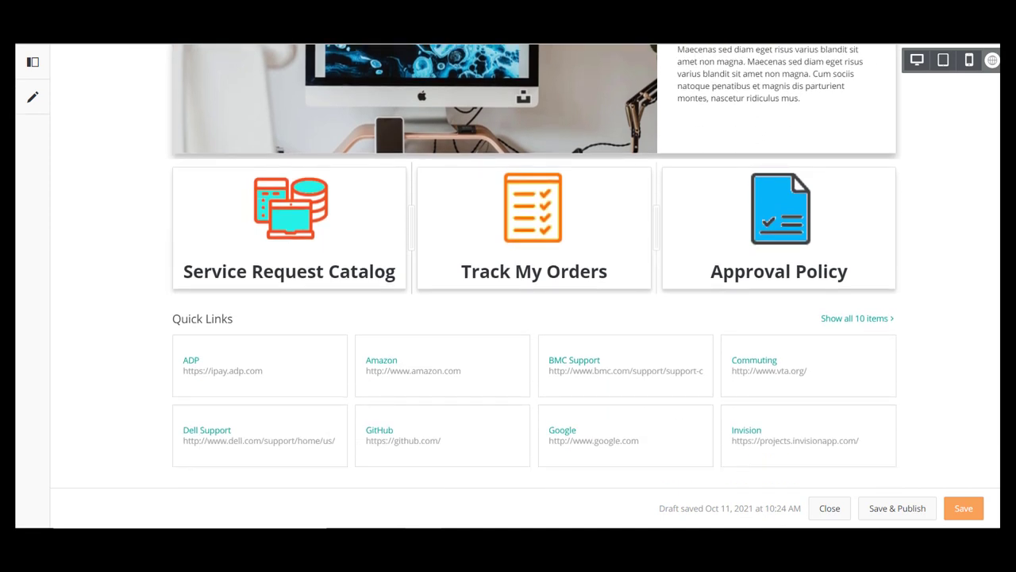
scroll(534, 266, "up", 5)
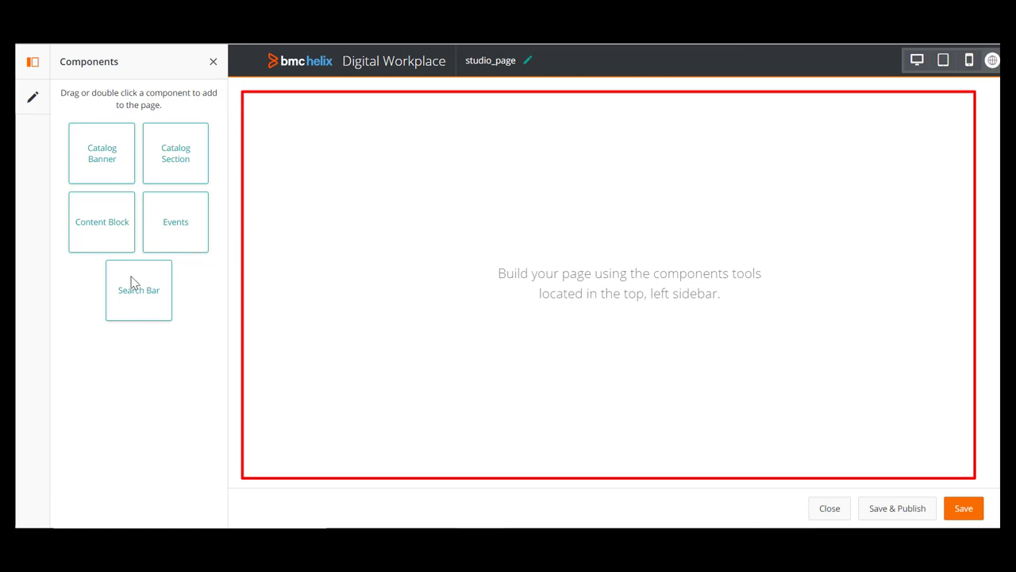
Step: Place a search bar at the top of the page
left_click_drag(133, 282, 645, 123)
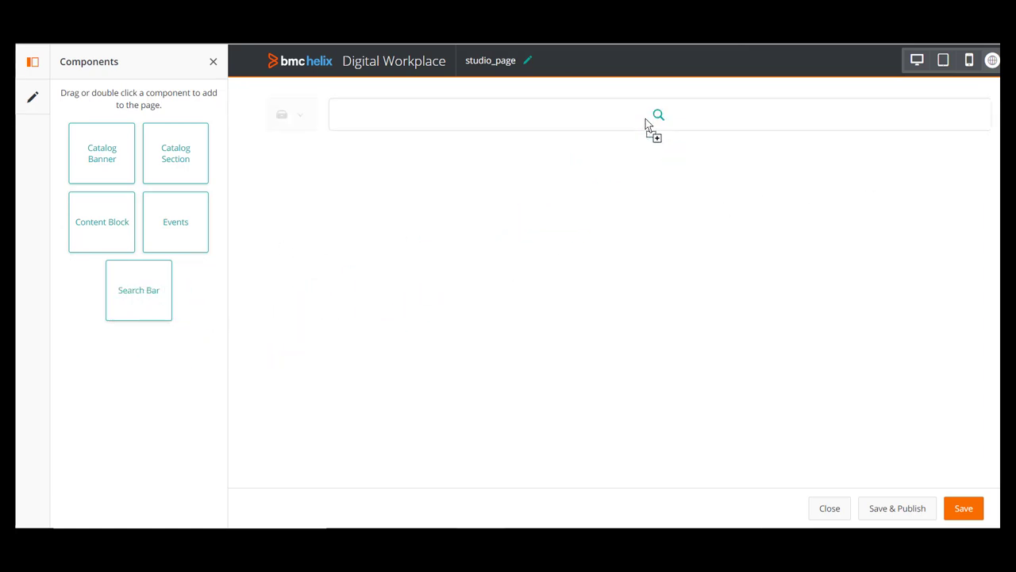
left_click(667, 120)
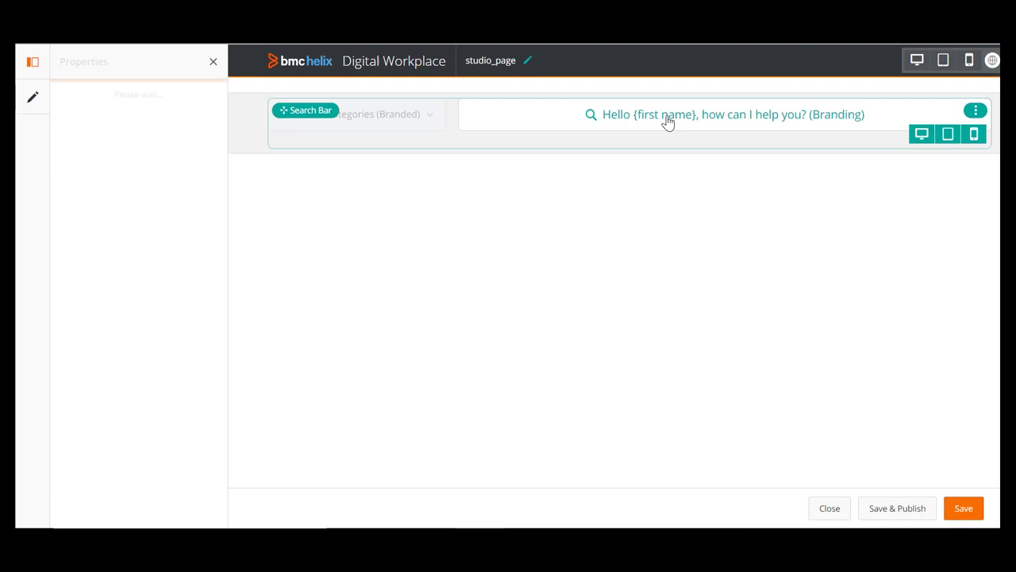
left_click(213, 62)
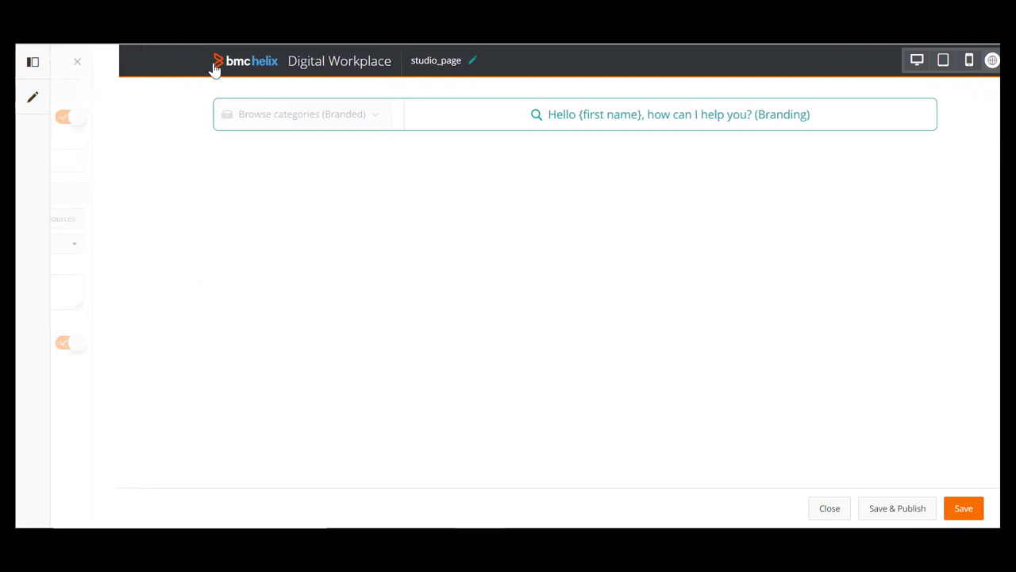
left_click(32, 64)
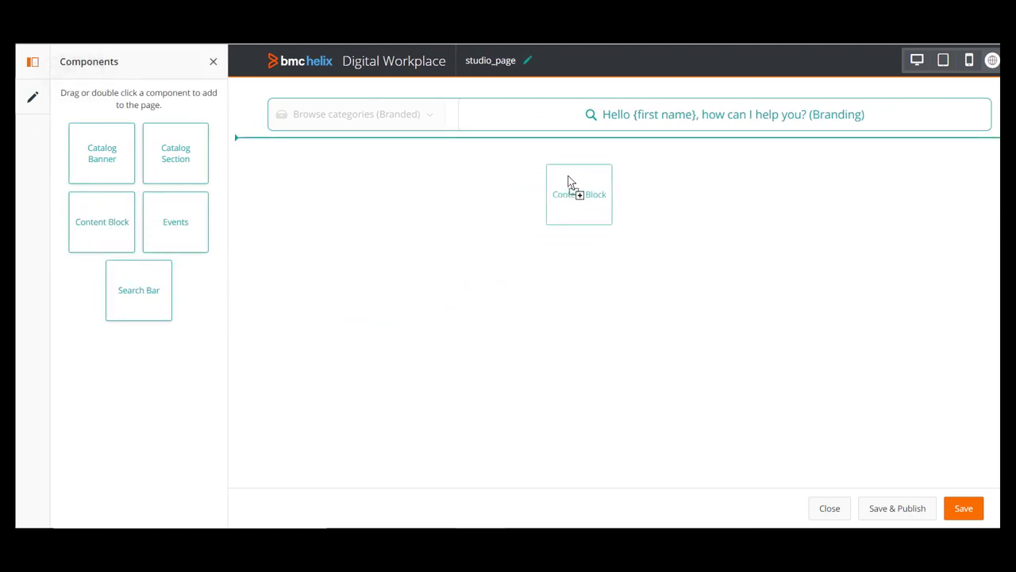
Step: Add a content block and an events section below it, then save and exit
left_click_drag(86, 220, 588, 171)
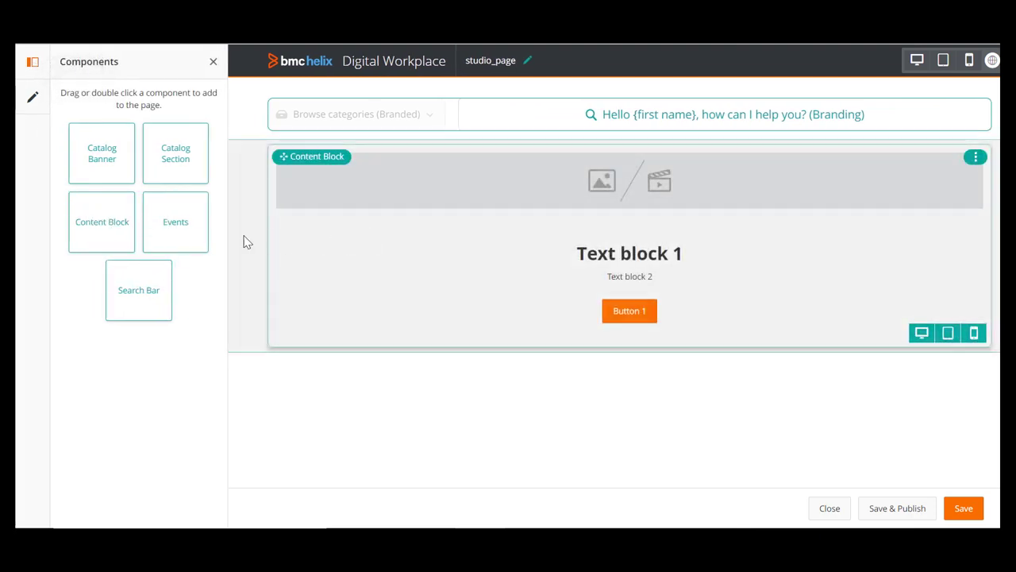
mouse_move(182, 223)
left_mouse_down()
mouse_move(652, 383)
mouse_move(560, 418)
left_mouse_up()
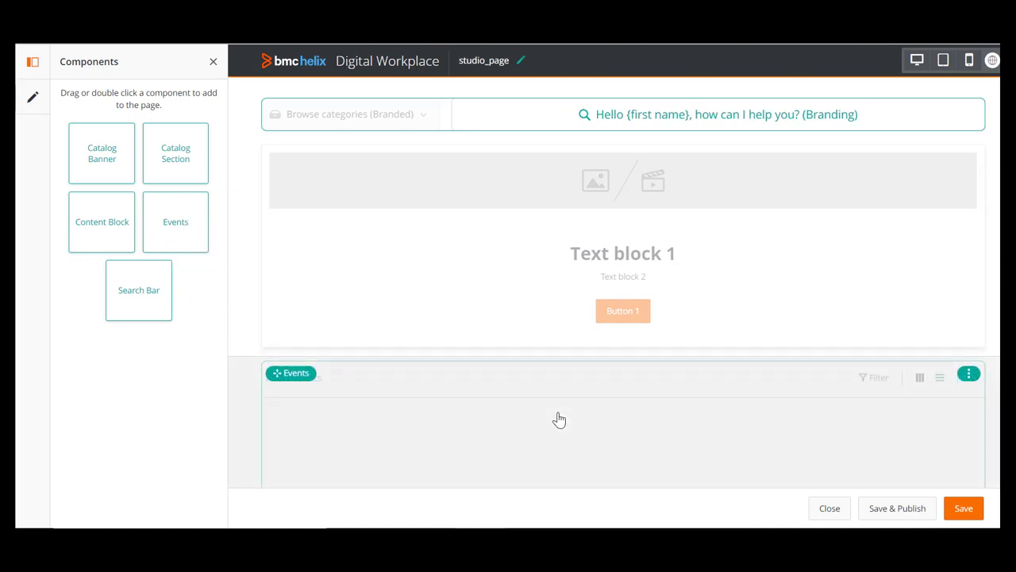
scroll(559, 418, "down", 2)
scroll(559, 419, "up", 2)
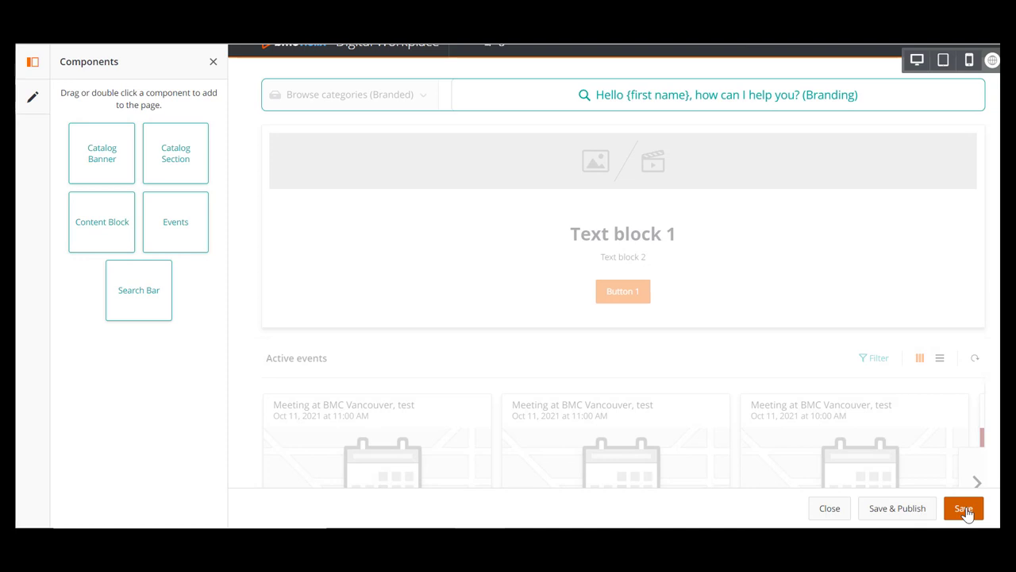
left_click(965, 511)
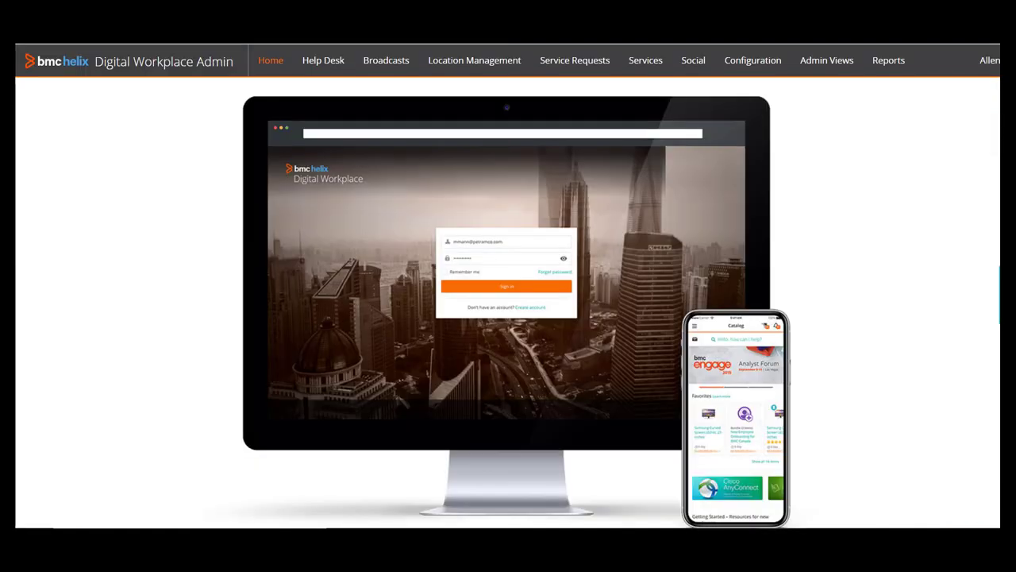
Step: Go to Configuration and open the Studio list of workplace pages
left_click(746, 66)
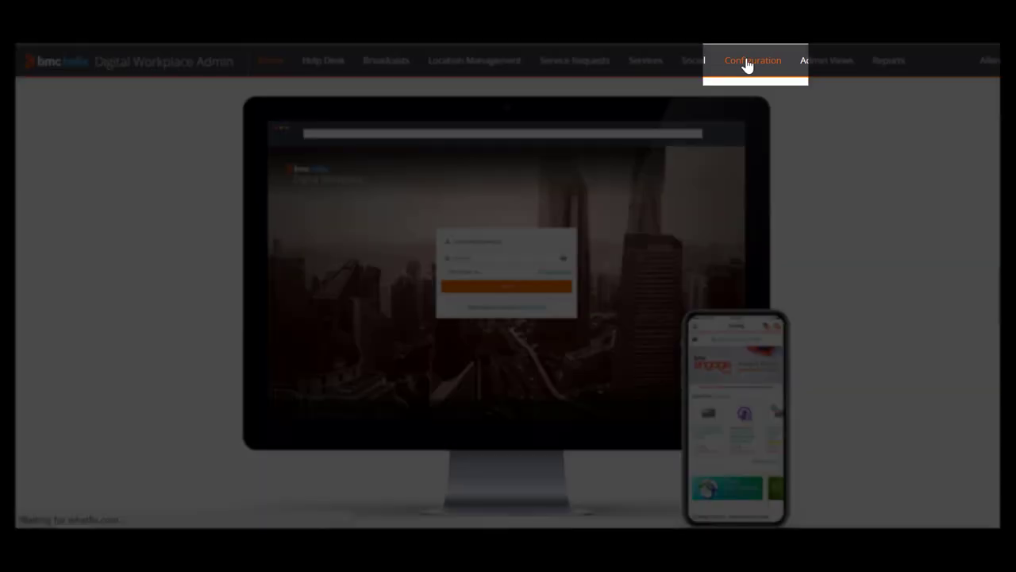
left_click(747, 64)
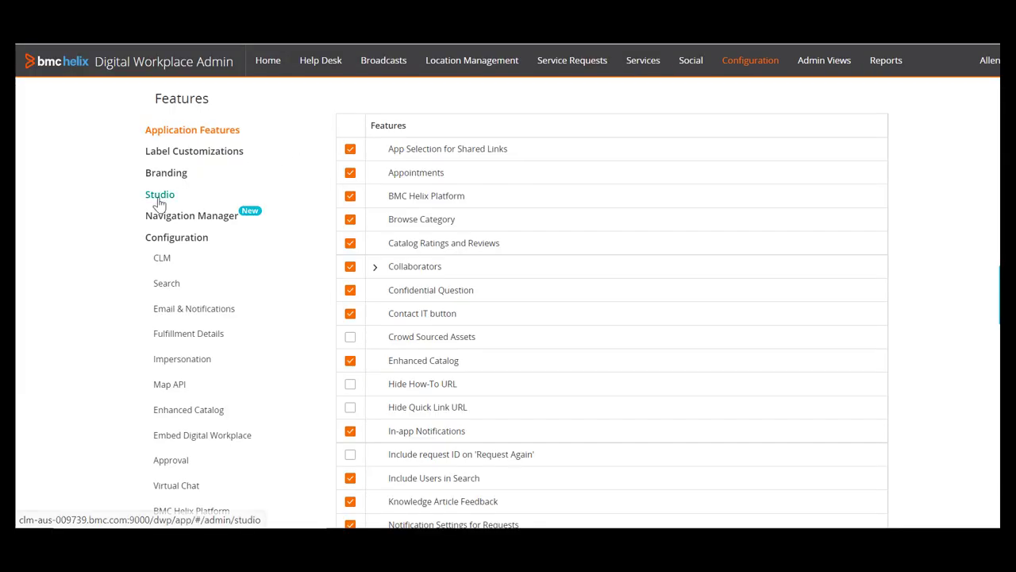
left_click(158, 199)
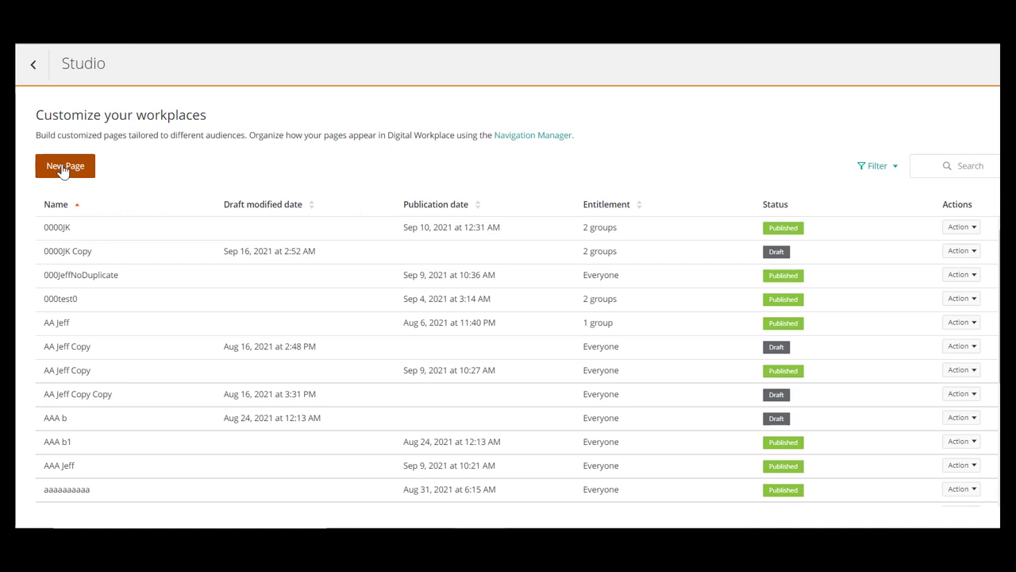
Step: Create a New Page named studio_page and open it in the editor
left_click(63, 171)
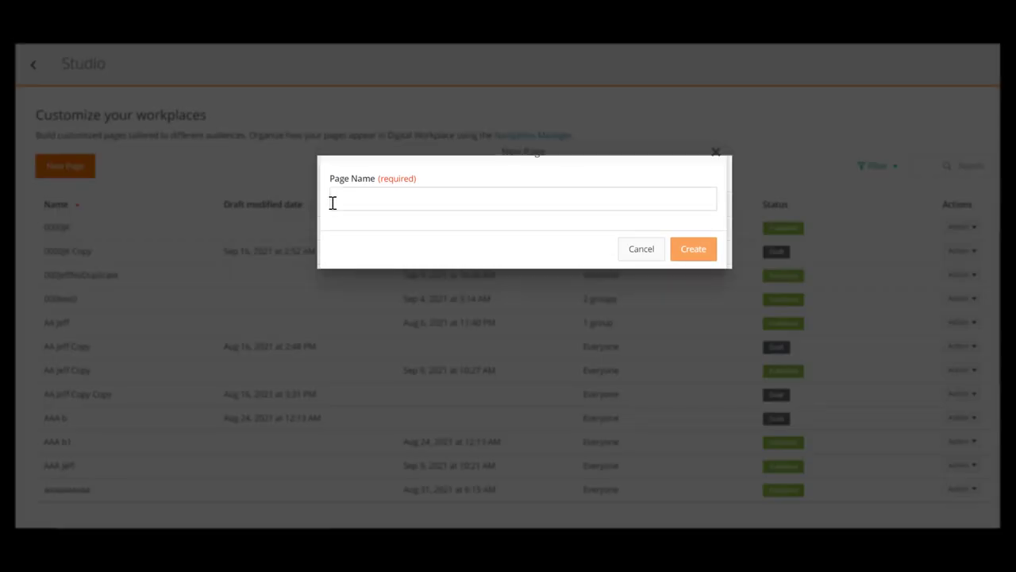
left_click(333, 201)
type("S")
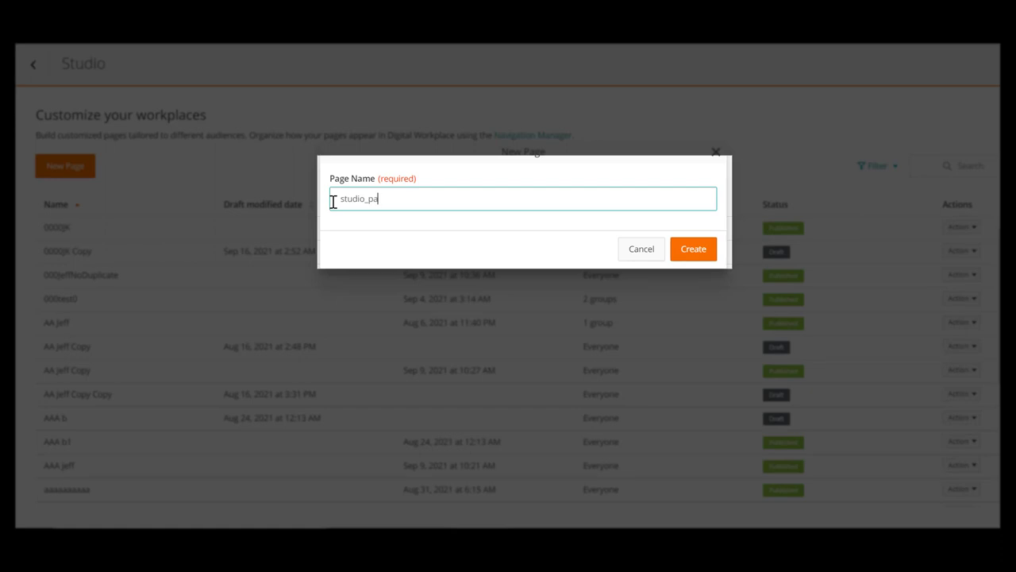
left_click(699, 252)
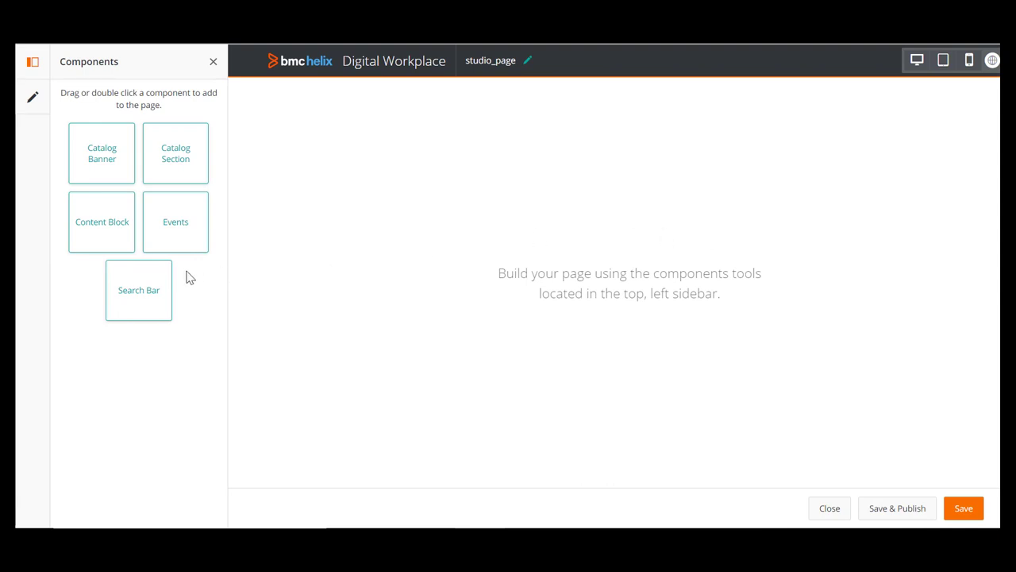
Step: Place a search bar at the top of studio_page with categories hidden
mouse_move(147, 291)
left_mouse_down()
mouse_move(358, 320)
mouse_move(590, 196)
mouse_move(642, 131)
left_mouse_up()
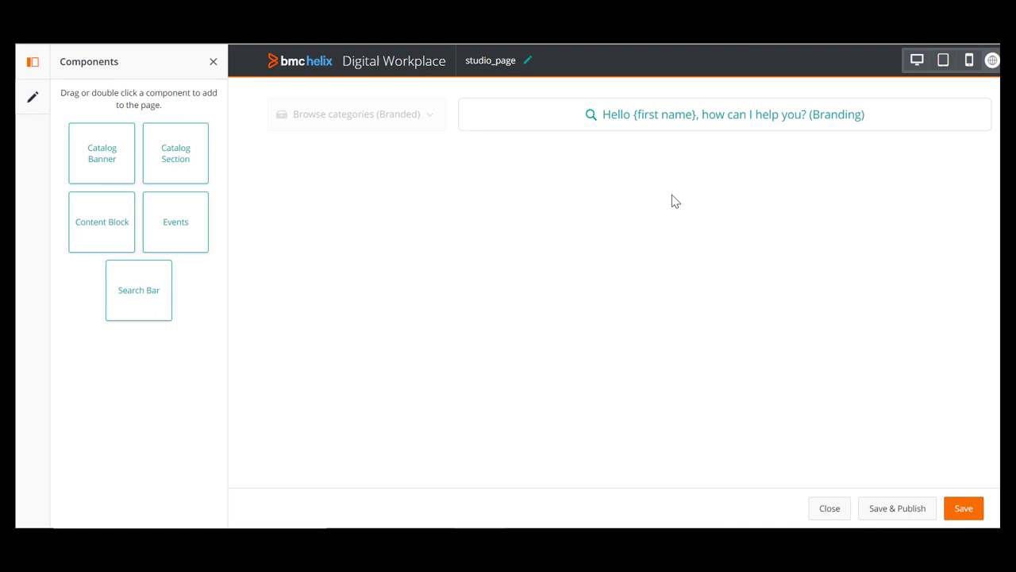
left_click(699, 124)
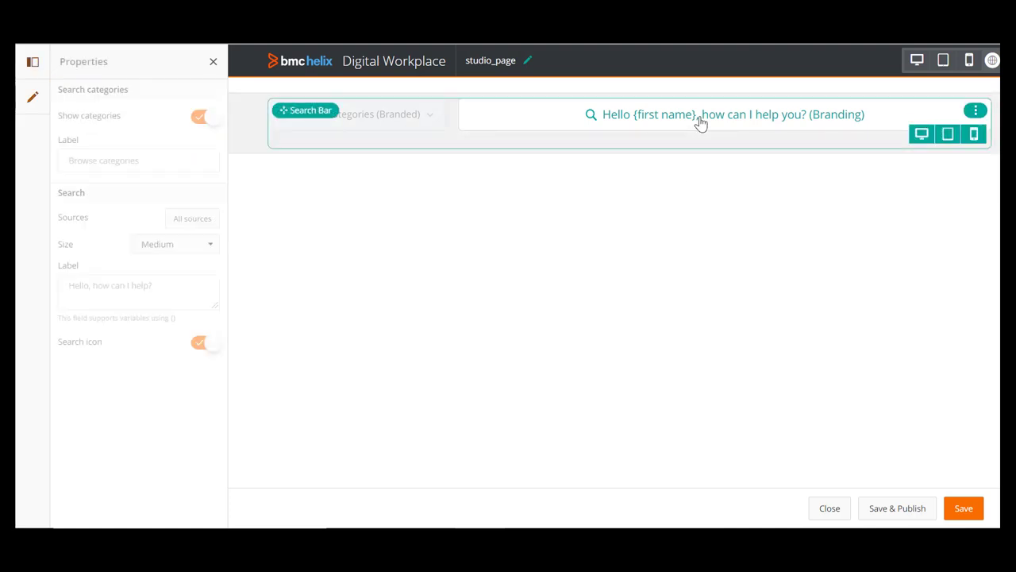
left_click(199, 119)
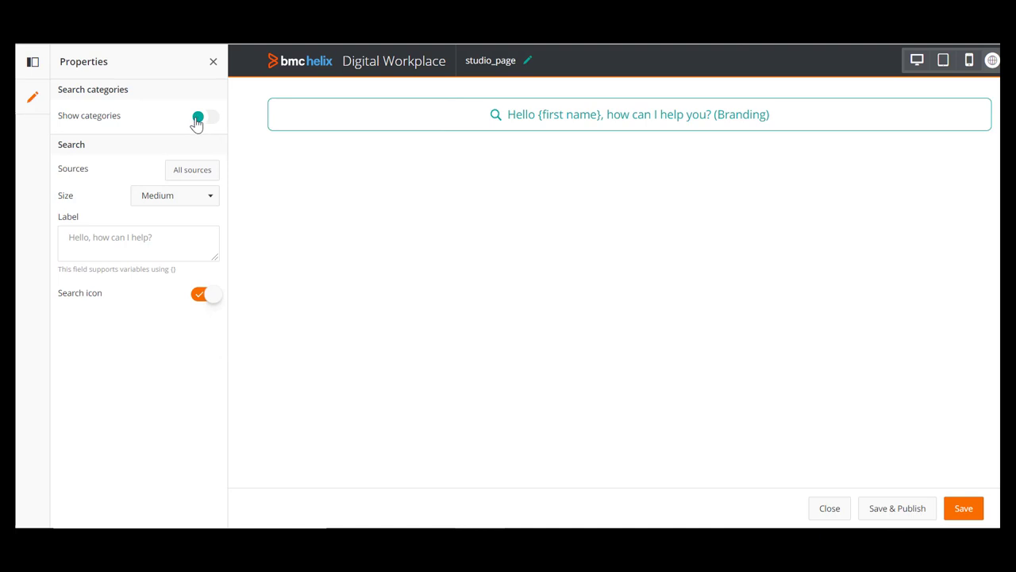
Step: Label the search bar 'Hello, how can I help?' and save the page as a draft
left_click(66, 239)
type("H")
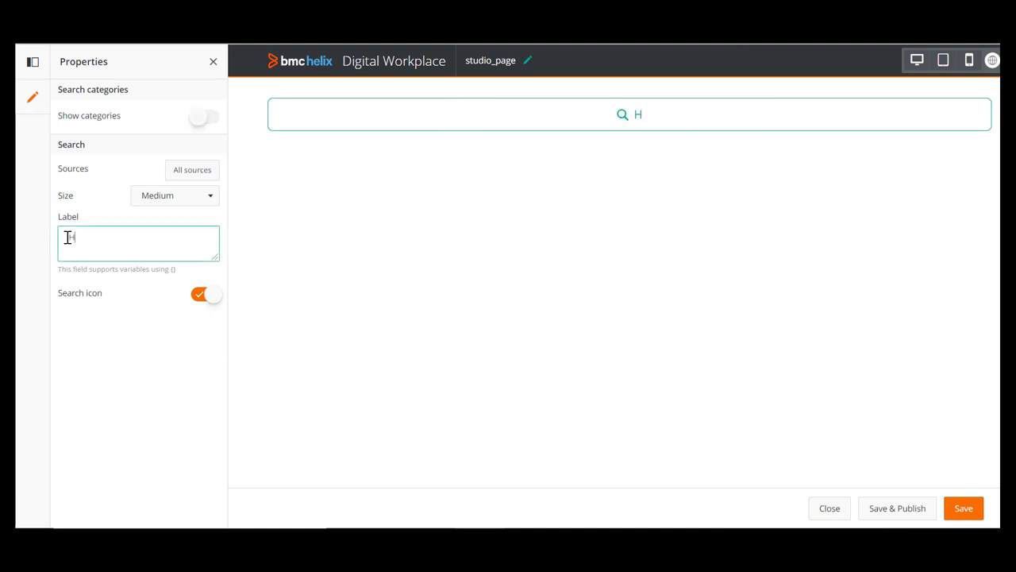
type("ello, h")
type("ow can I help?")
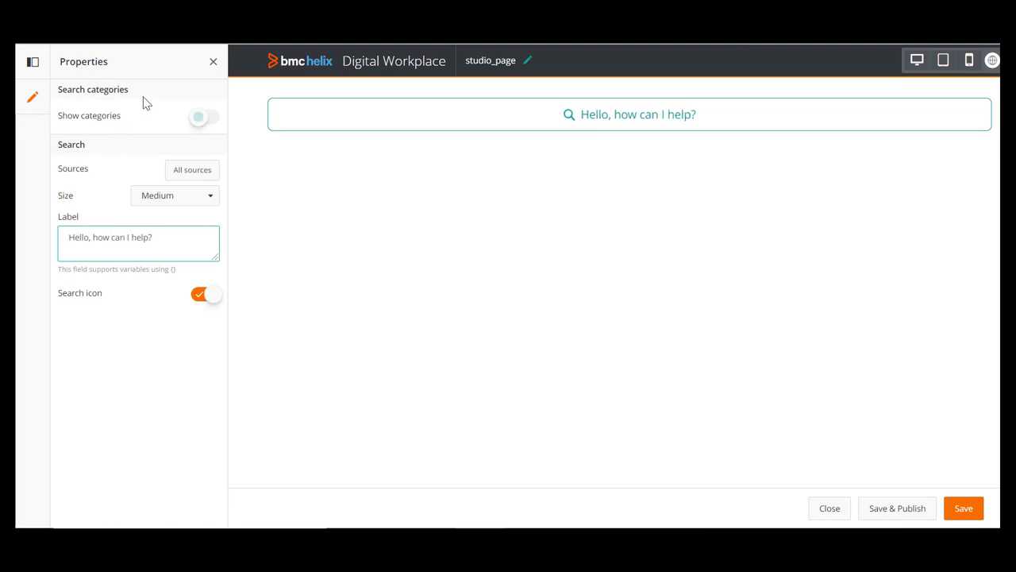
left_click(213, 64)
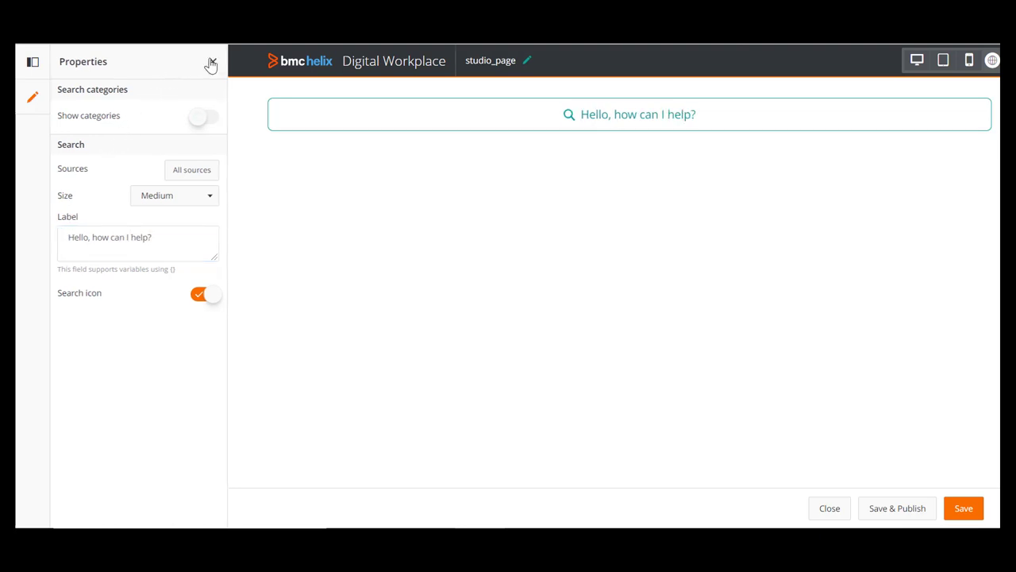
left_click(958, 511)
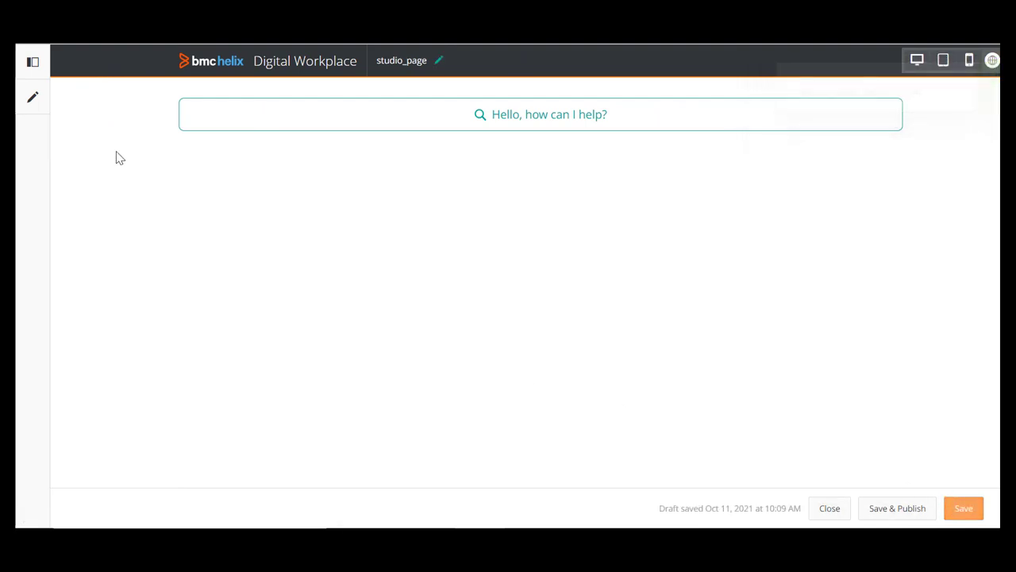
left_click(34, 63)
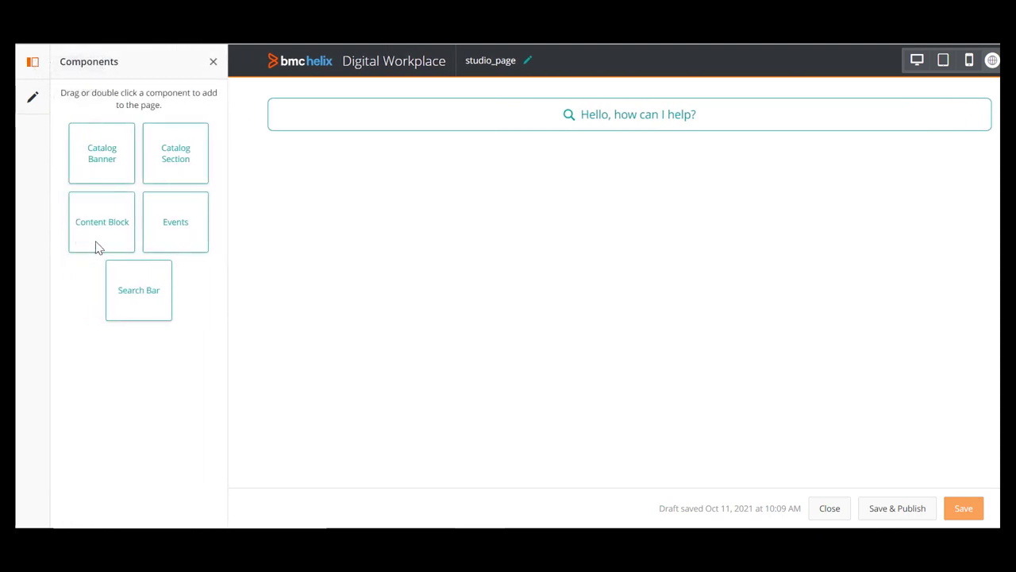
Step: Add a content block below the search bar with Large height and '5 - more' padding
left_click_drag(95, 247, 608, 200)
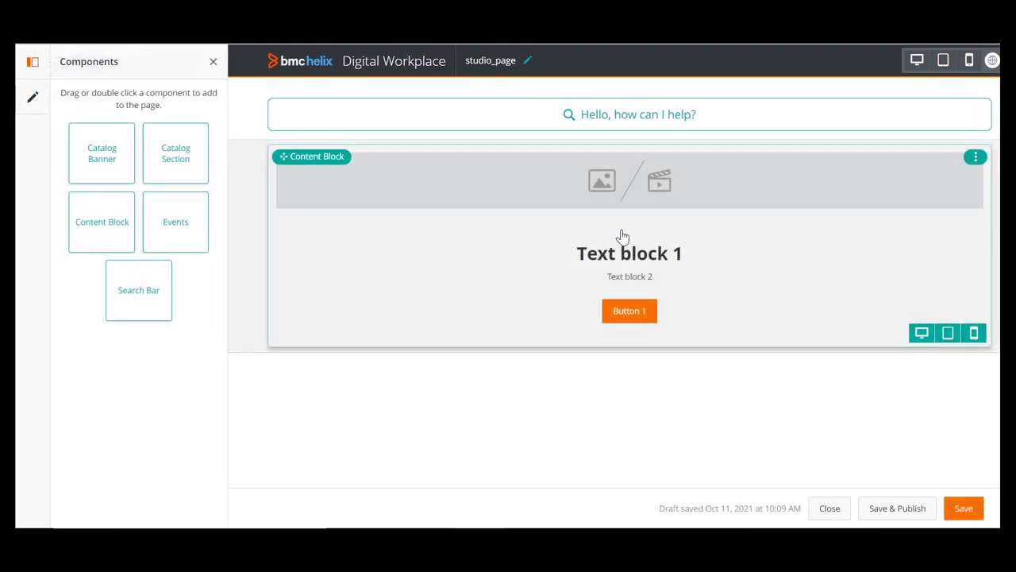
left_click(631, 236)
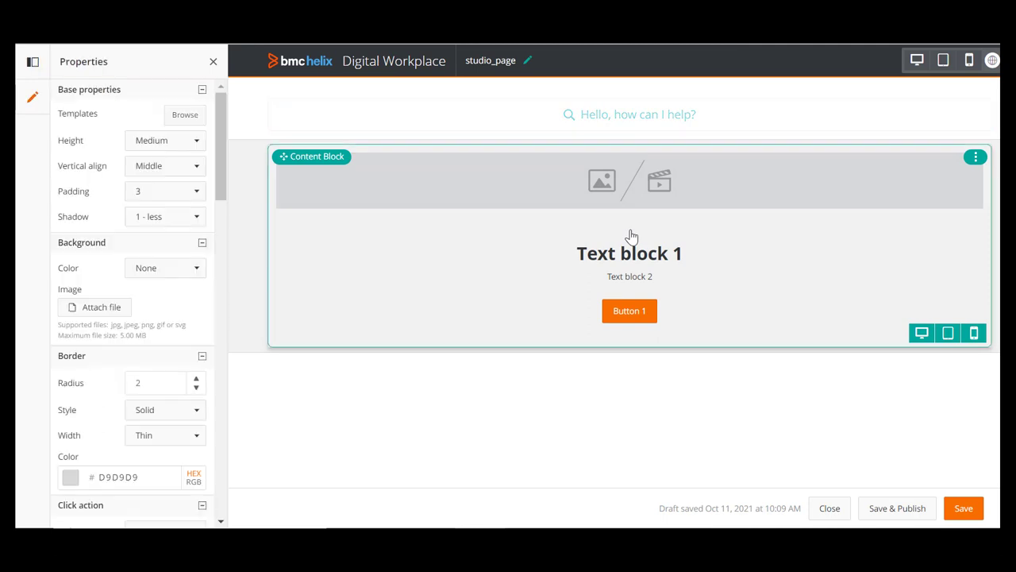
left_click(198, 148)
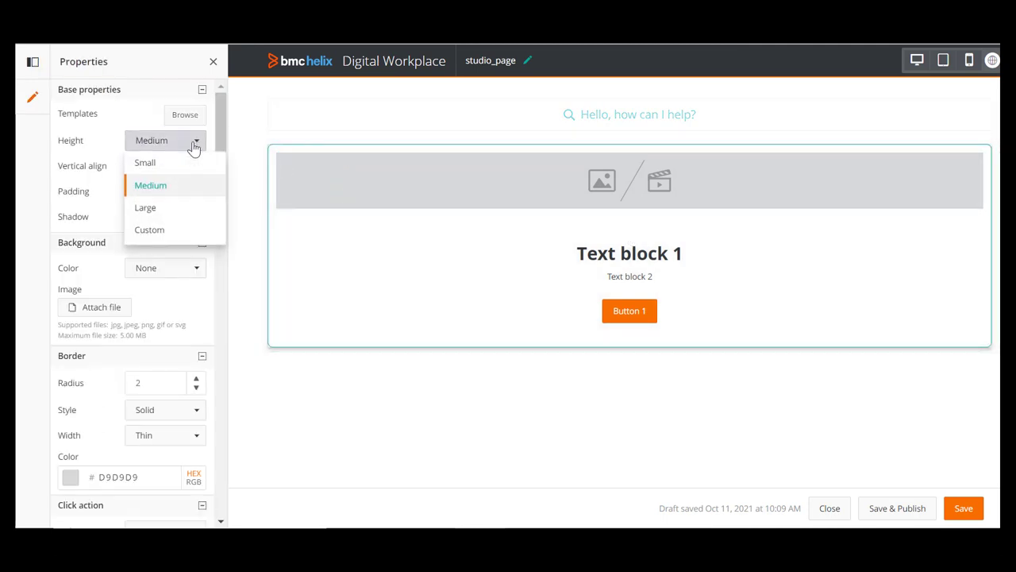
left_click(146, 209)
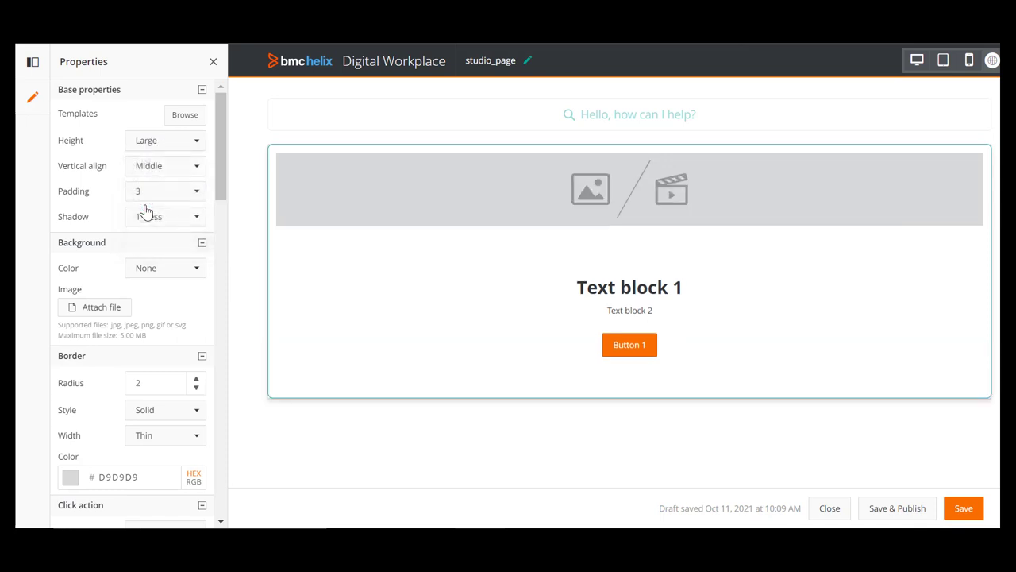
left_click(198, 194)
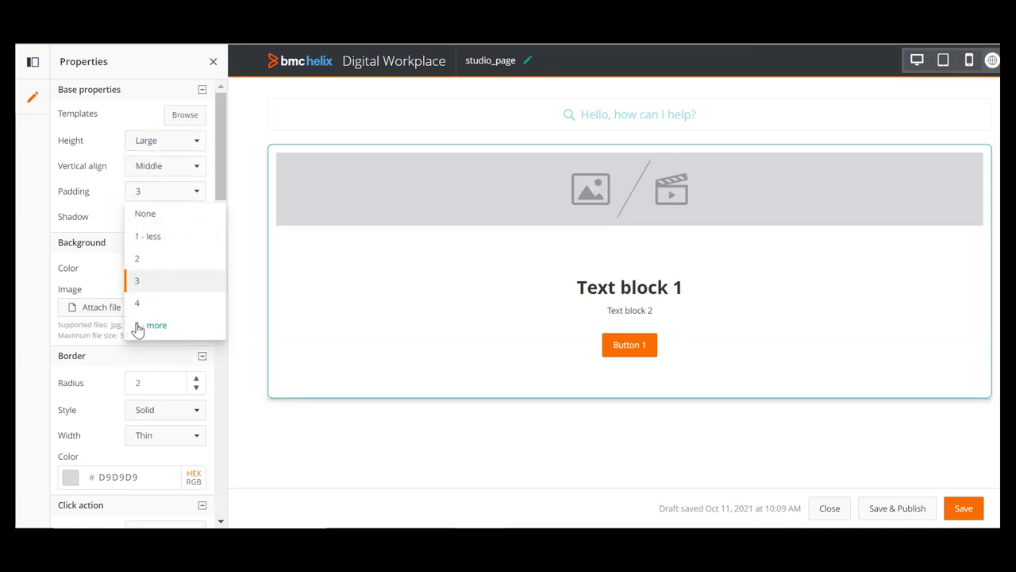
left_click(138, 327)
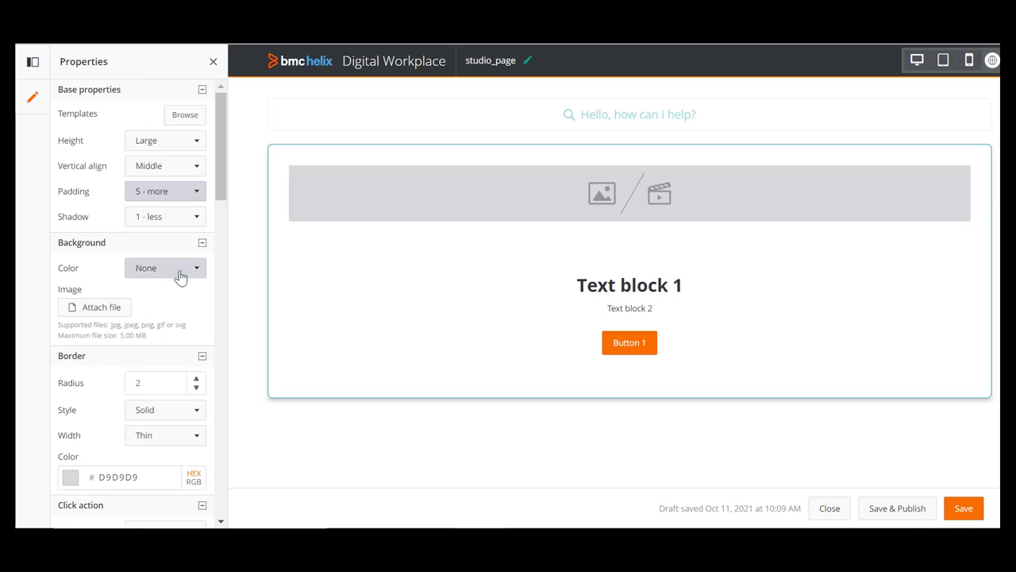
left_click(197, 219)
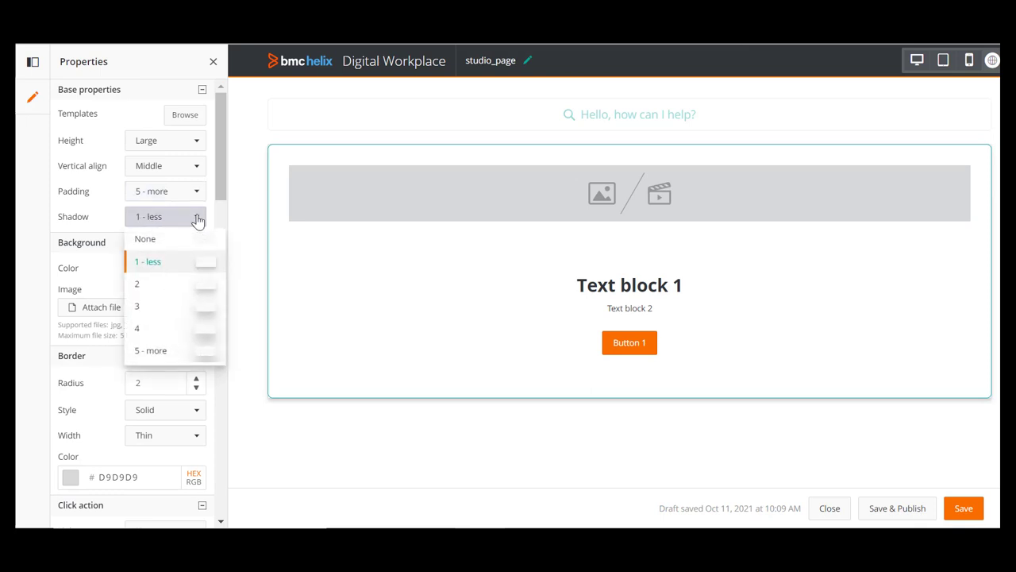
Step: Give the banner Shadow 2 and make its media Large, positioned at Start
left_click(139, 289)
scroll(213, 268, "down", 5)
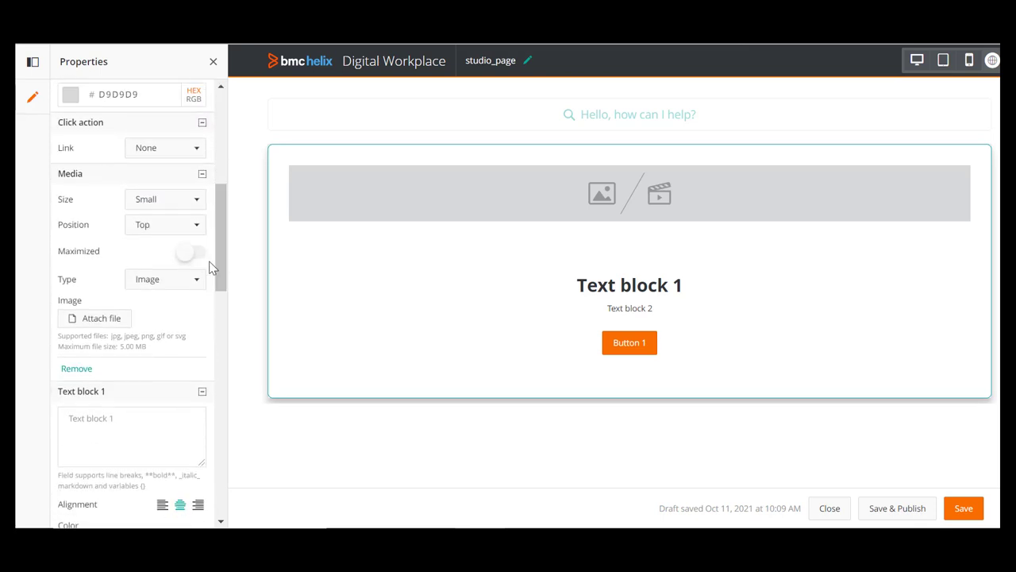
left_click(196, 201)
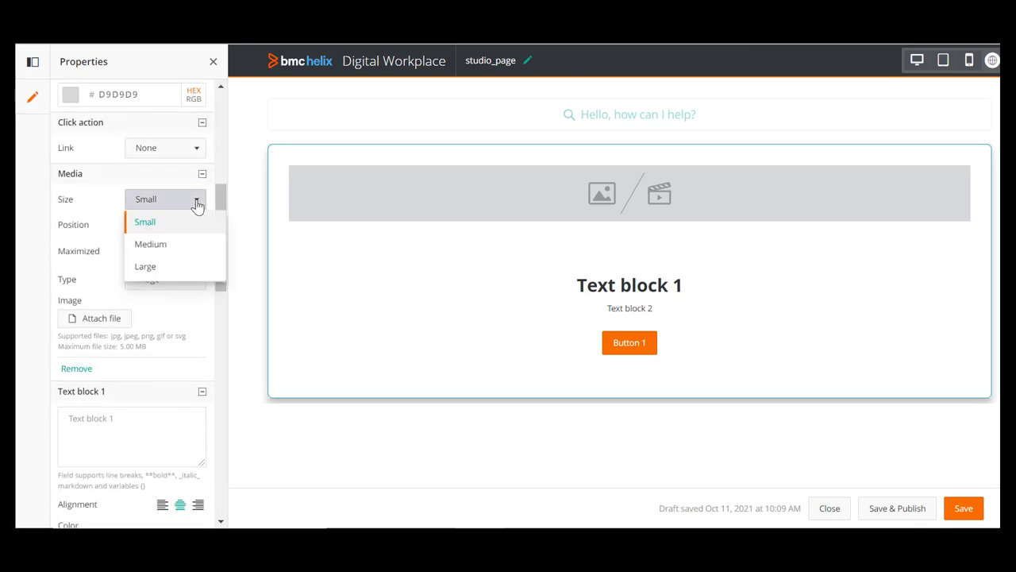
left_click(143, 268)
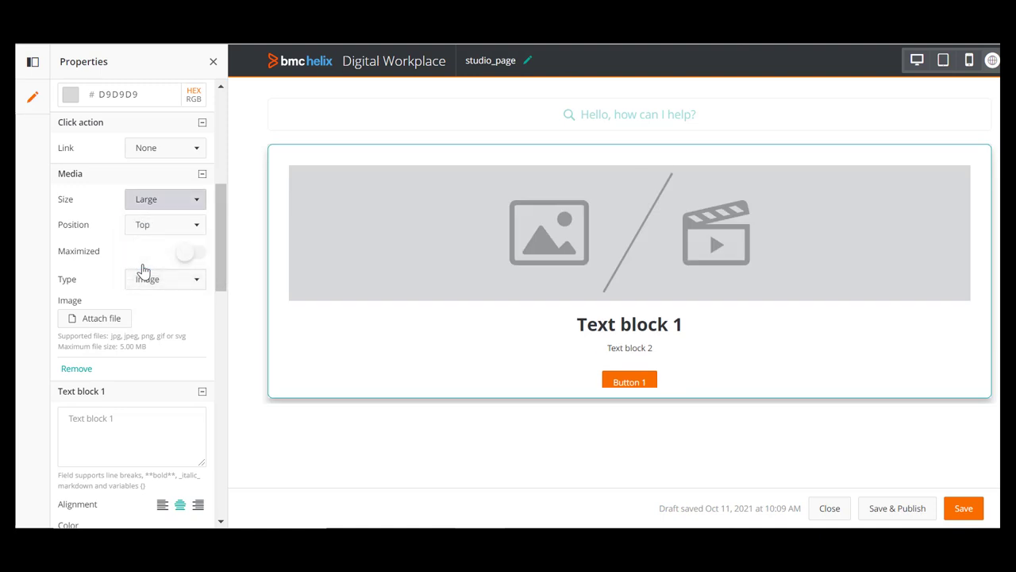
left_click(197, 229)
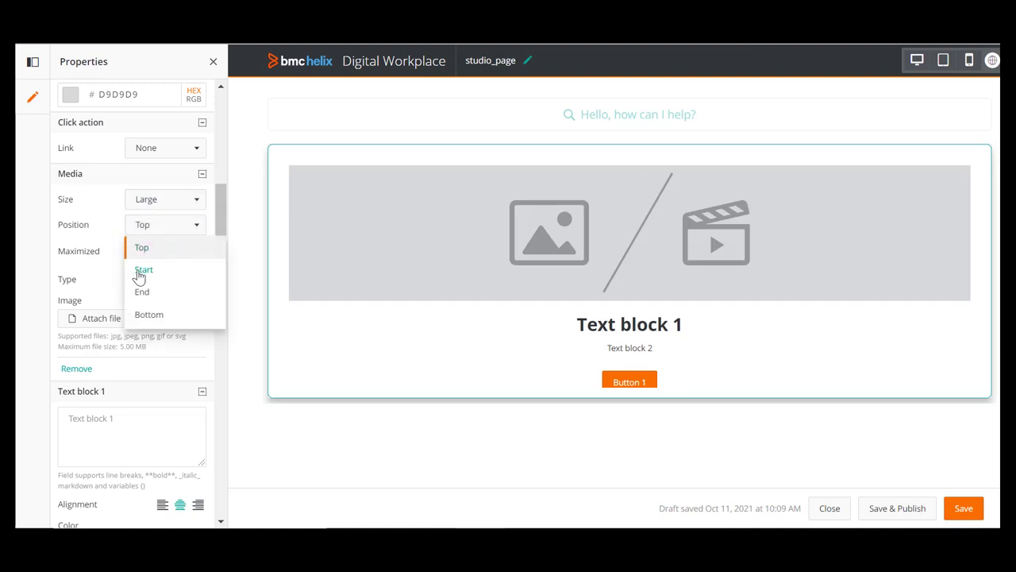
left_click(143, 271)
Step: Maximize the banner media and upload monitor.png from the Desktop
left_click(196, 254)
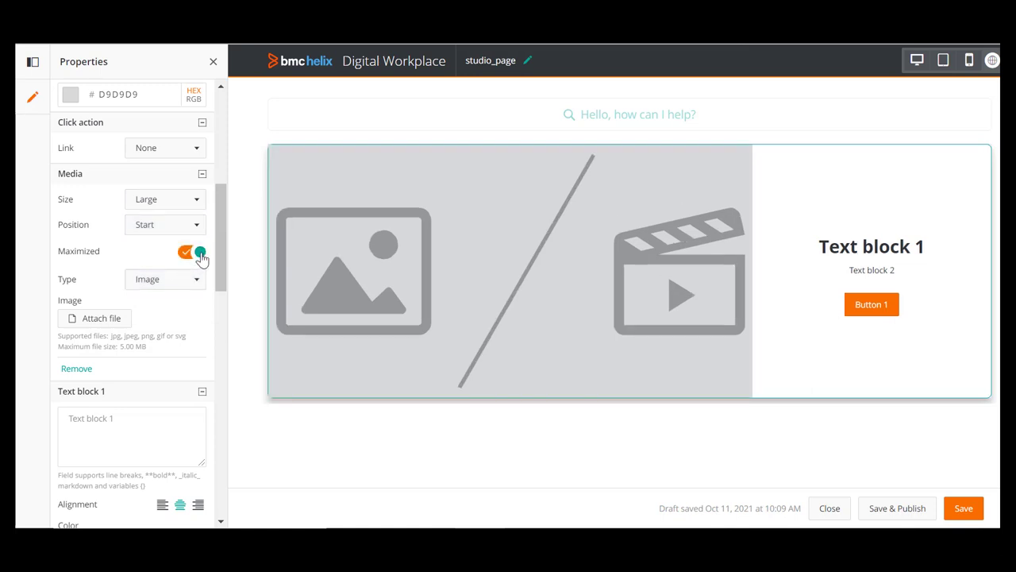
left_click(102, 321)
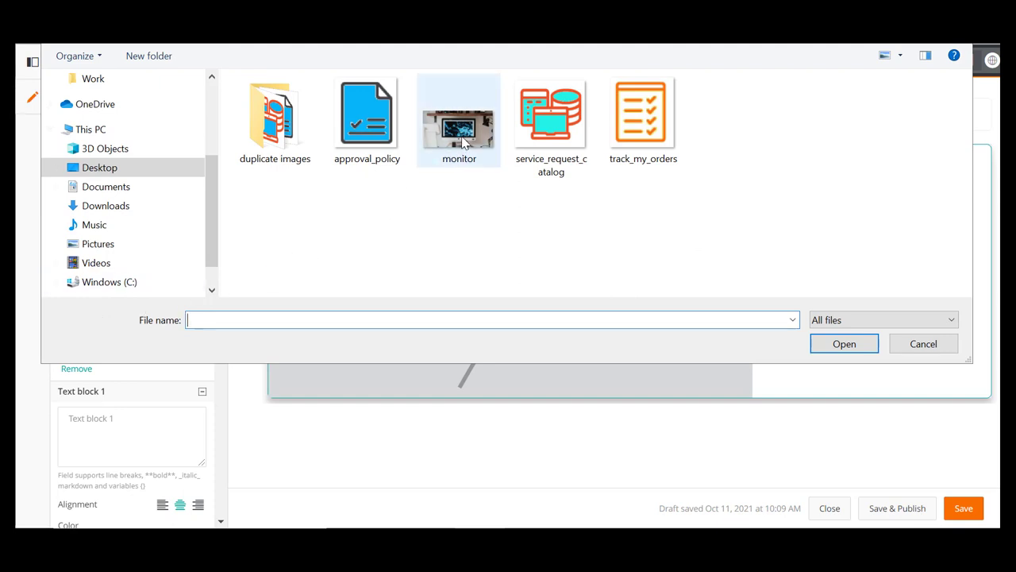
left_click(465, 141)
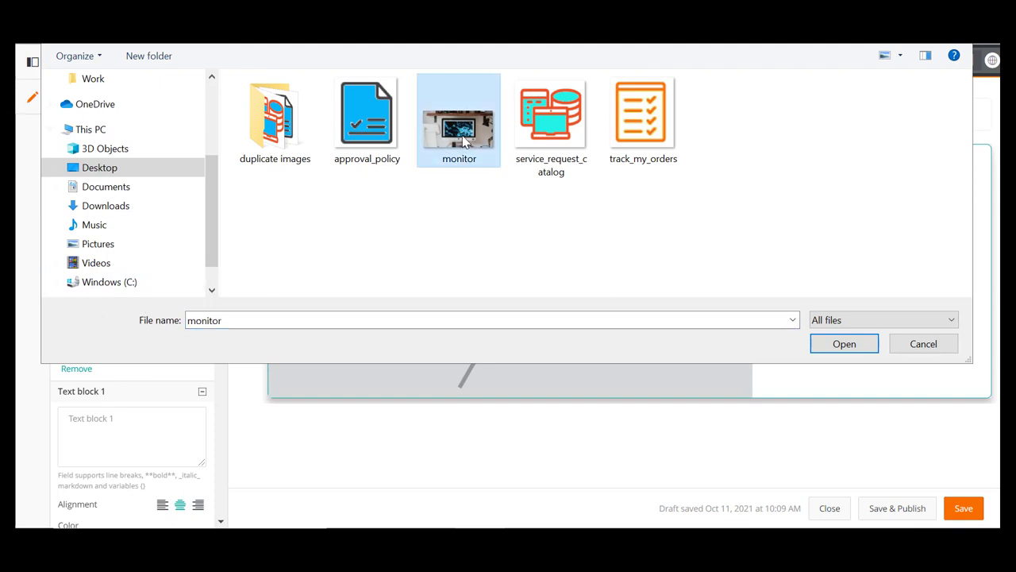
left_click(848, 347)
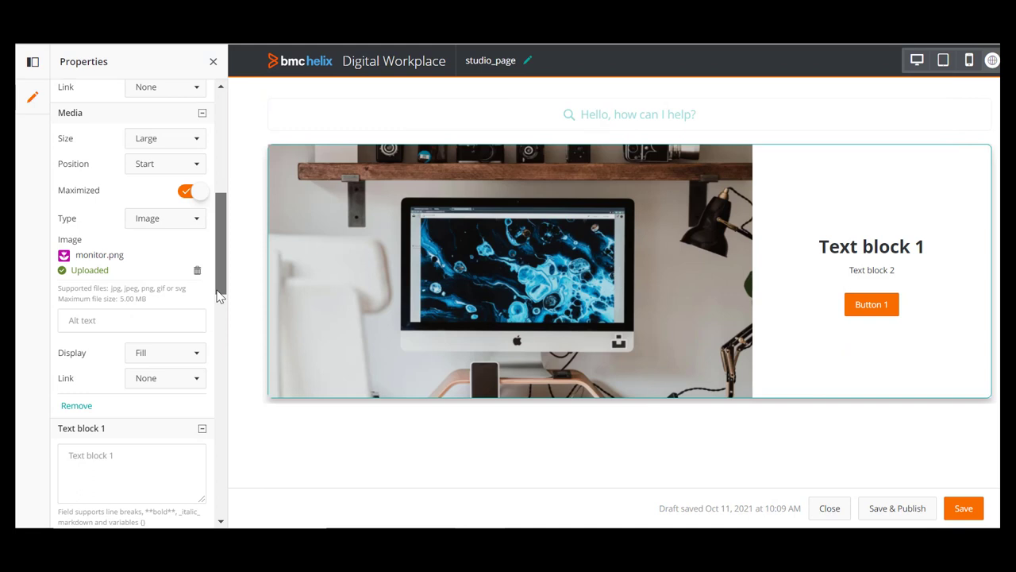
Step: Set the banner heading to 'Working from home?', left-aligned in Heading 5 style
left_click_drag(219, 294, 216, 319)
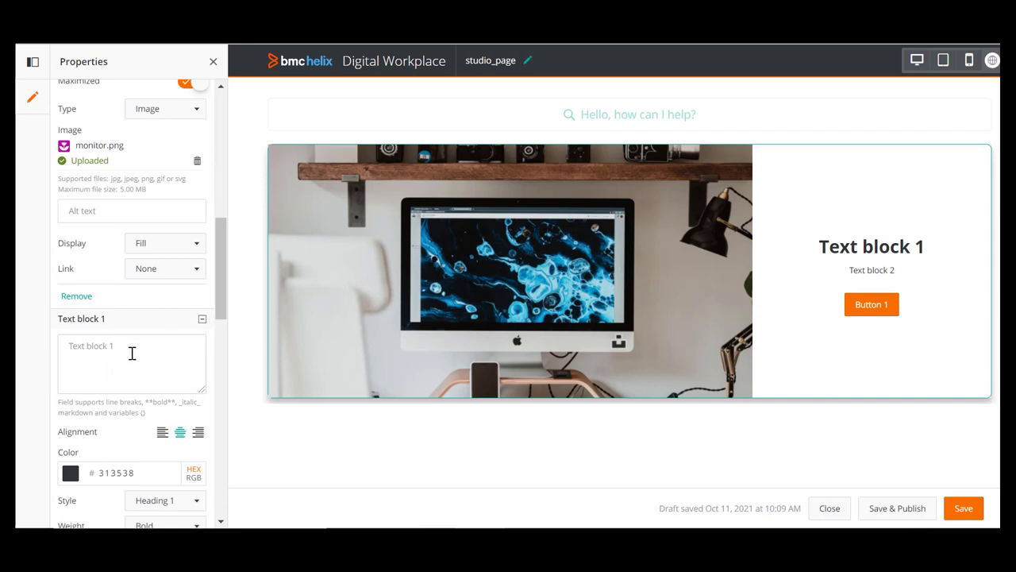
left_click(75, 351)
type("W")
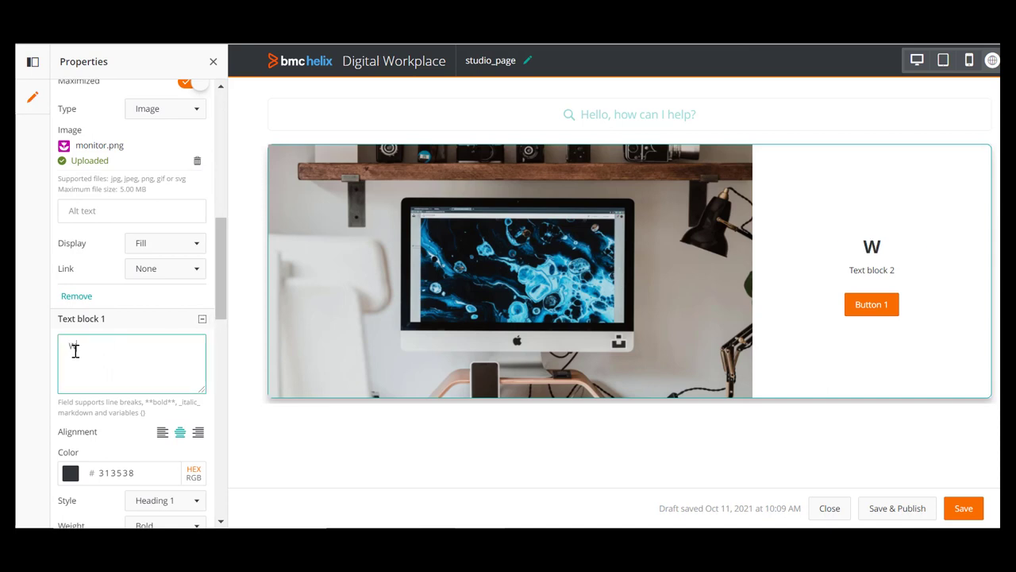
type("orking from home?")
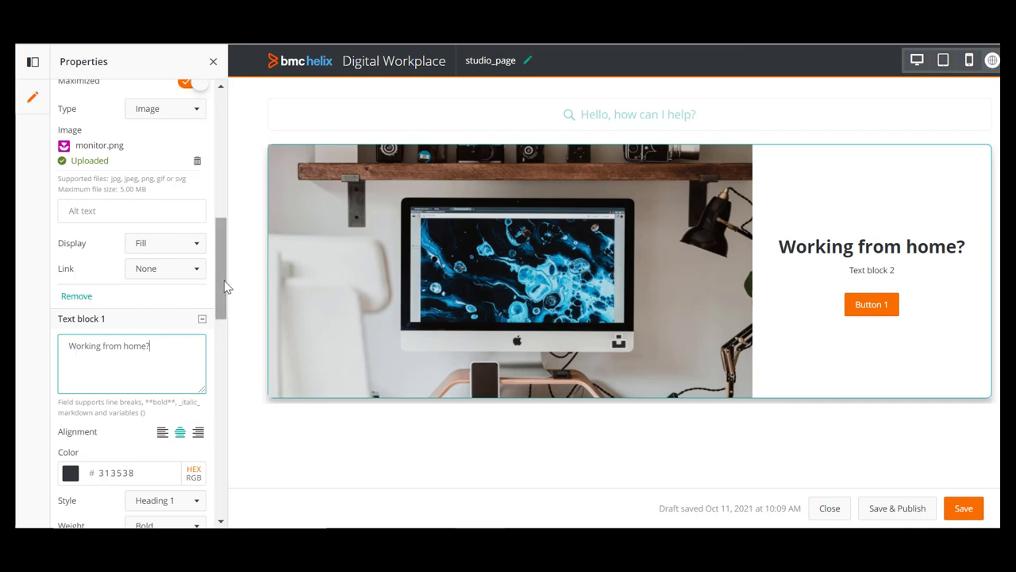
left_click_drag(224, 280, 219, 329)
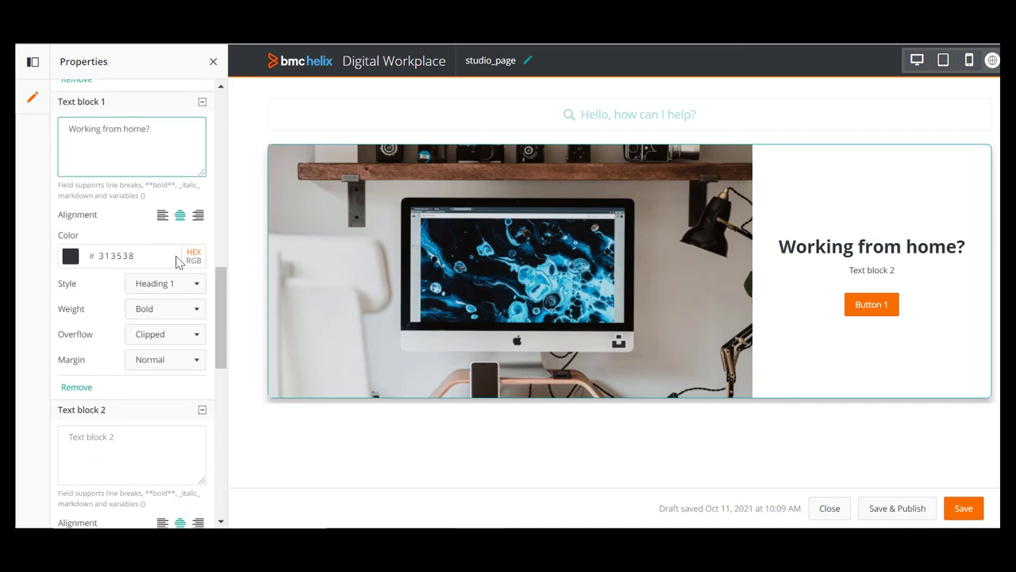
left_click(162, 216)
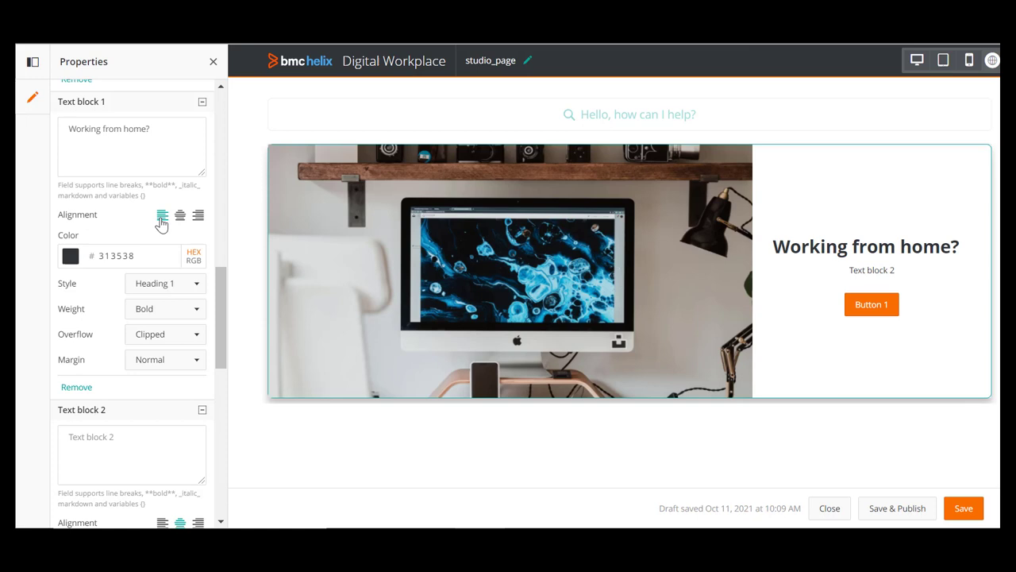
left_click(196, 285)
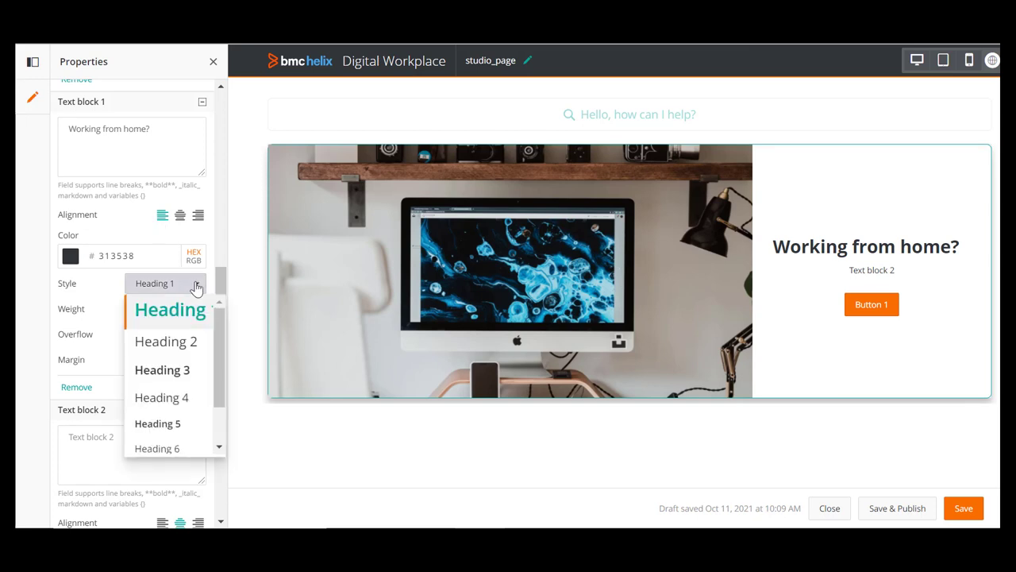
left_click(155, 425)
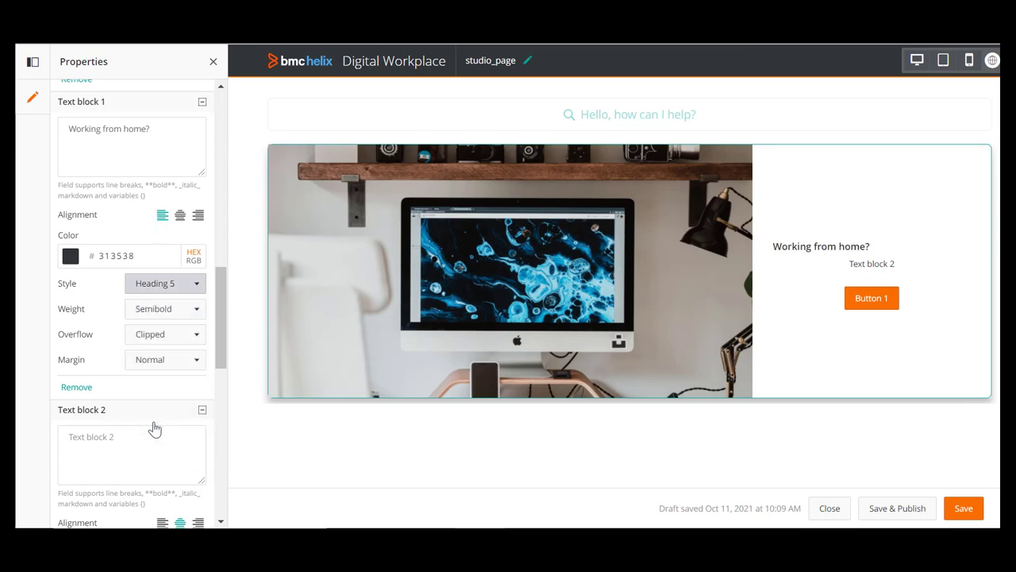
scroll(155, 428, "down", 1)
Step: Add the left-aligned red subtitle 'We've leveled up our help desk portal'
left_click(77, 378)
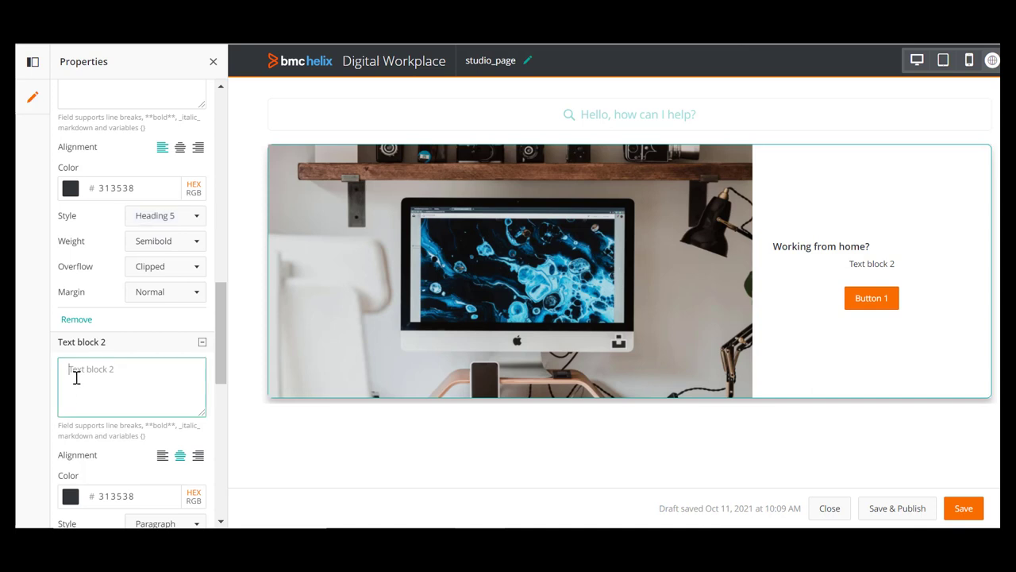
type("W")
type("e've leveled up our help desk portal")
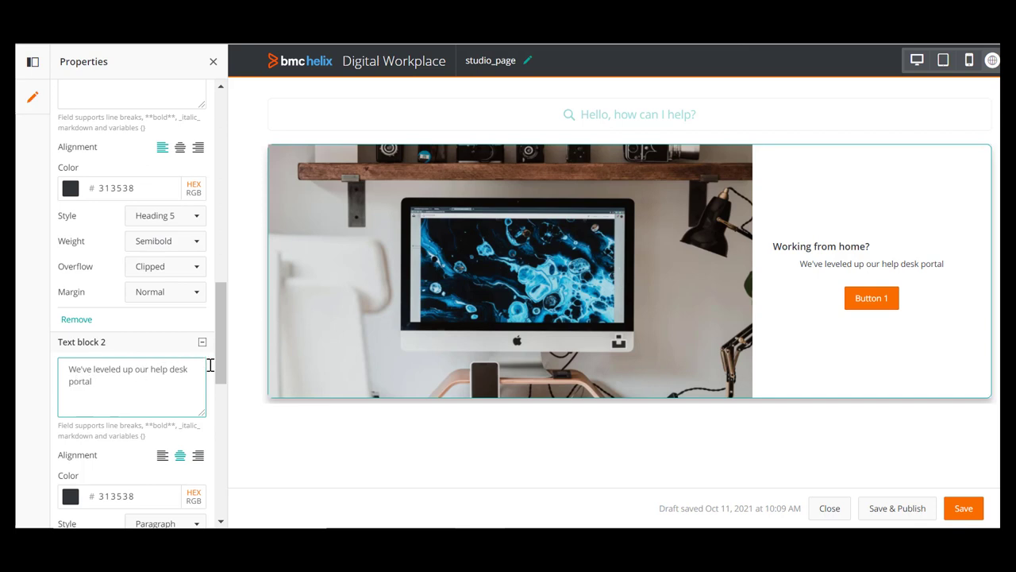
left_click_drag(220, 367, 218, 392)
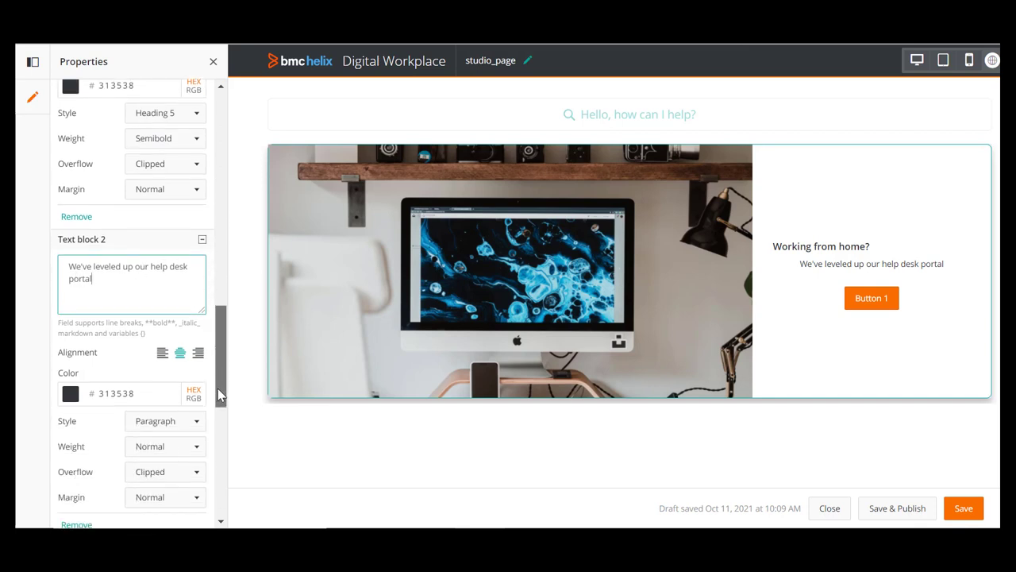
left_click(162, 348)
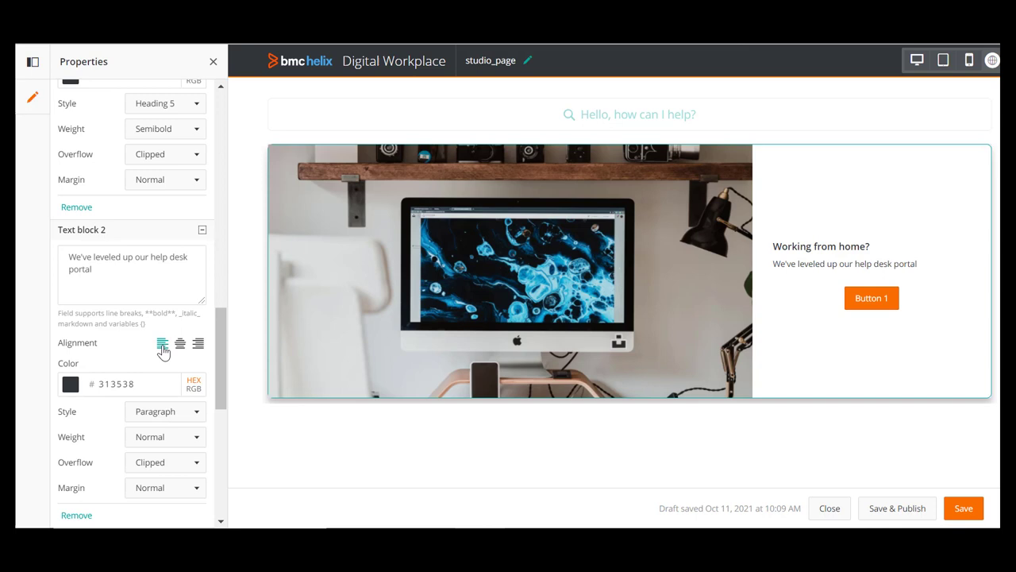
left_click(70, 384)
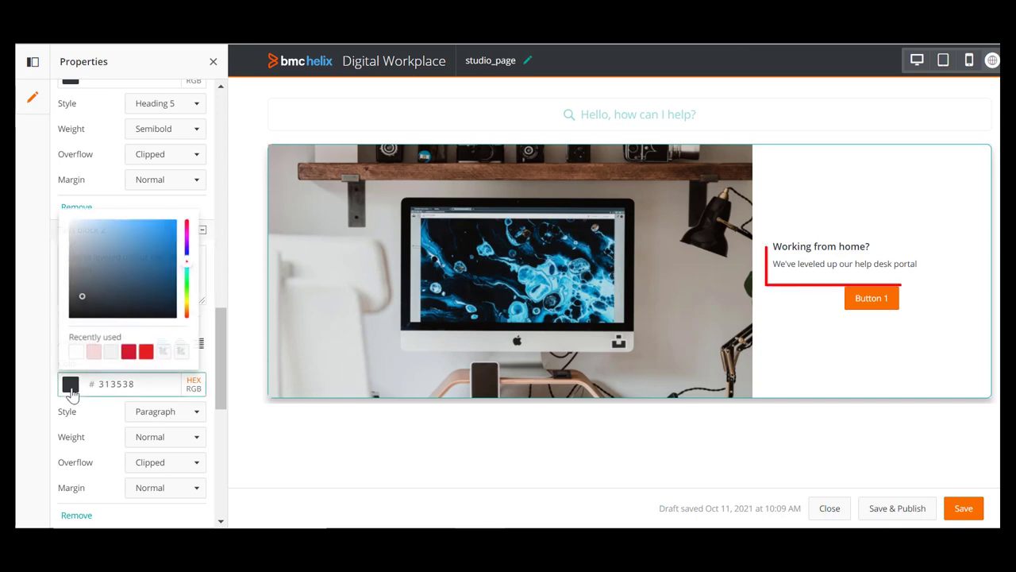
left_click(128, 352)
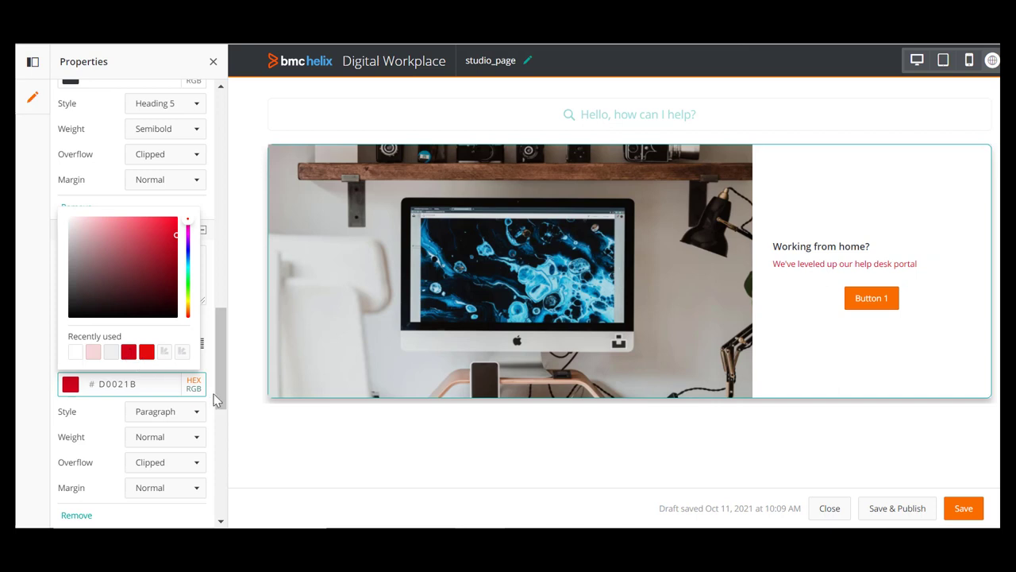
left_click_drag(220, 402, 220, 413)
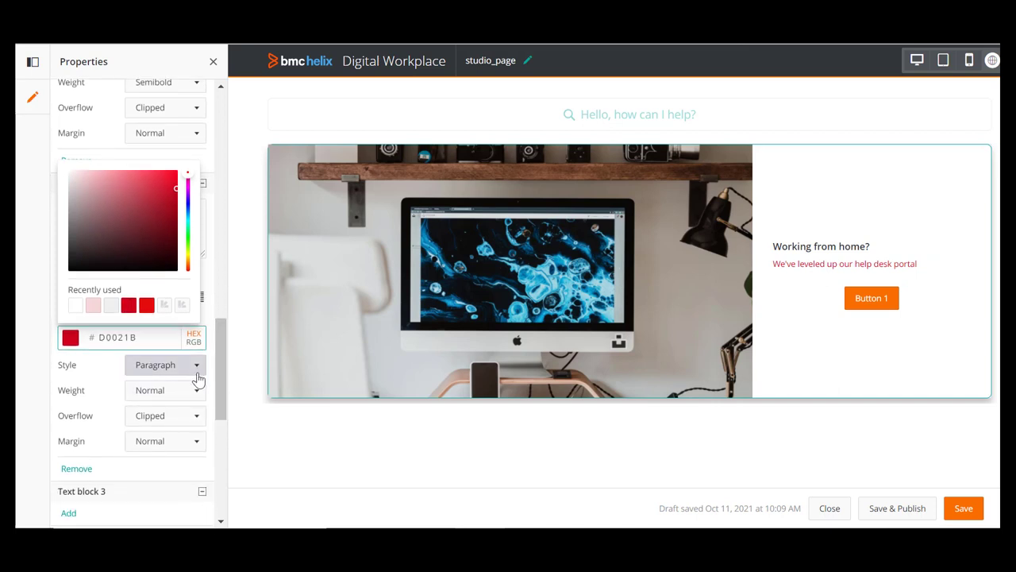
Step: Style the subtitle as Heading 1 with Normal font weight
left_click(196, 365)
left_click_drag(218, 306, 218, 286)
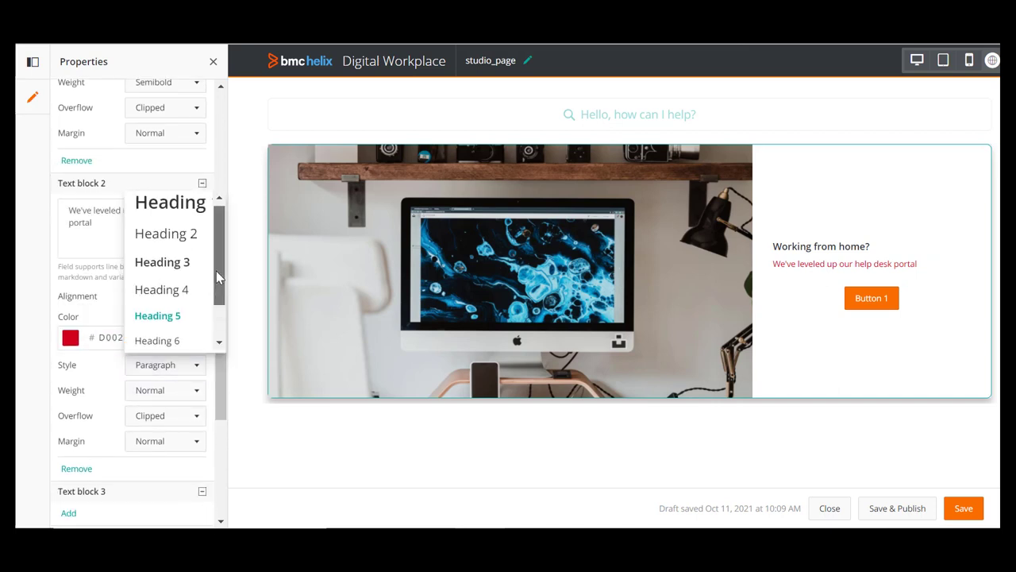
left_click(182, 214)
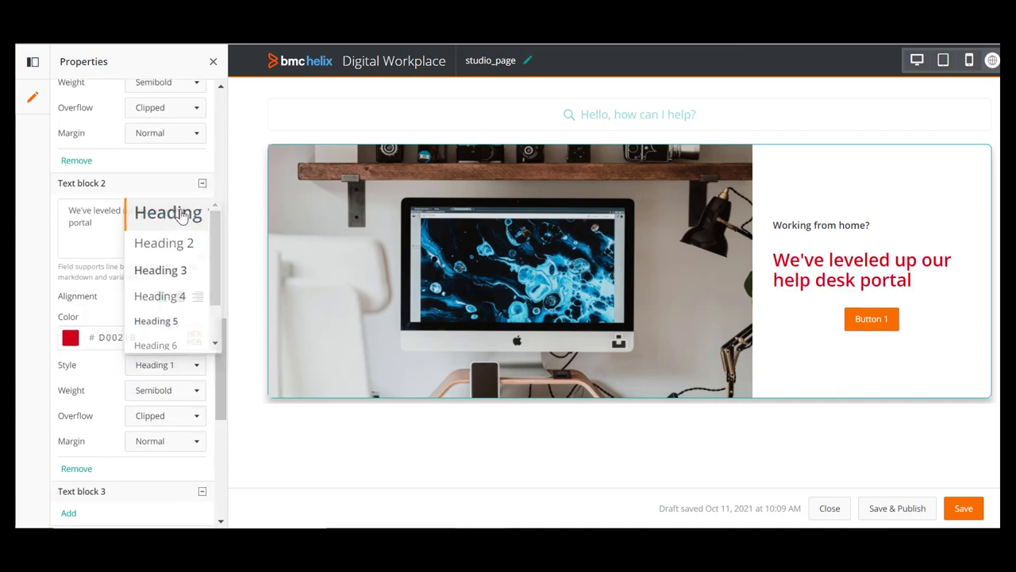
left_click(195, 394)
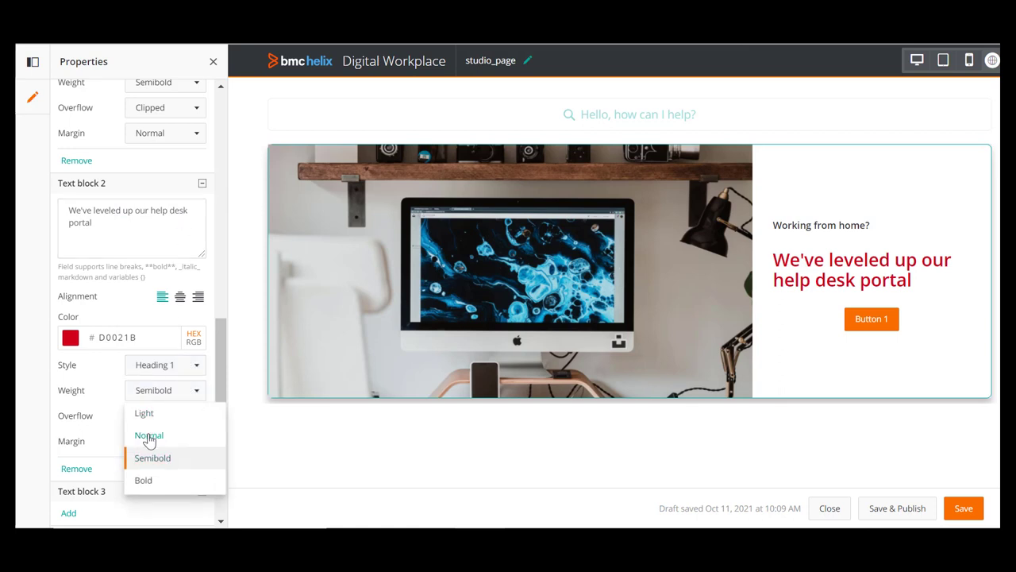
left_click(149, 437)
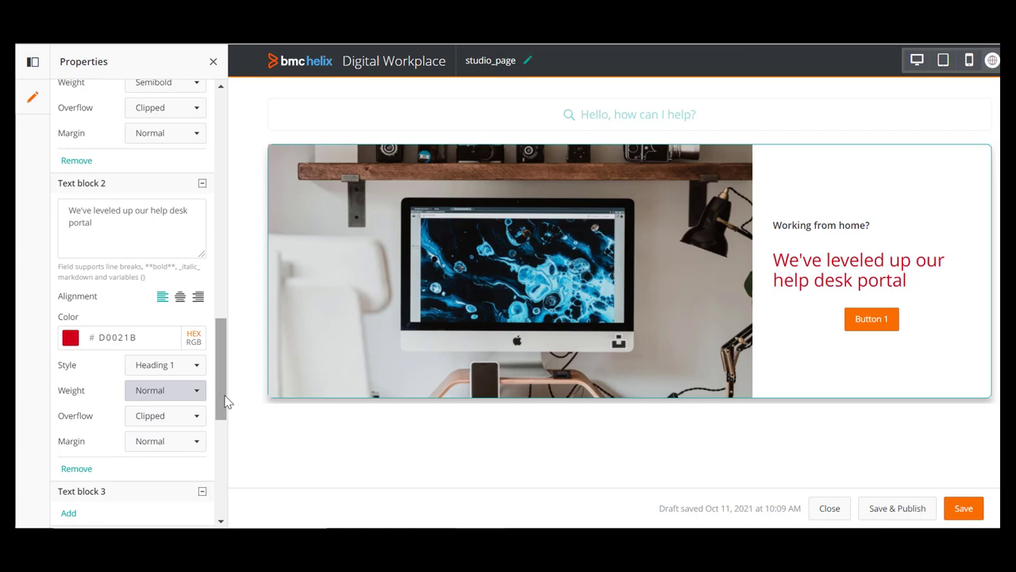
left_click_drag(221, 402, 223, 430)
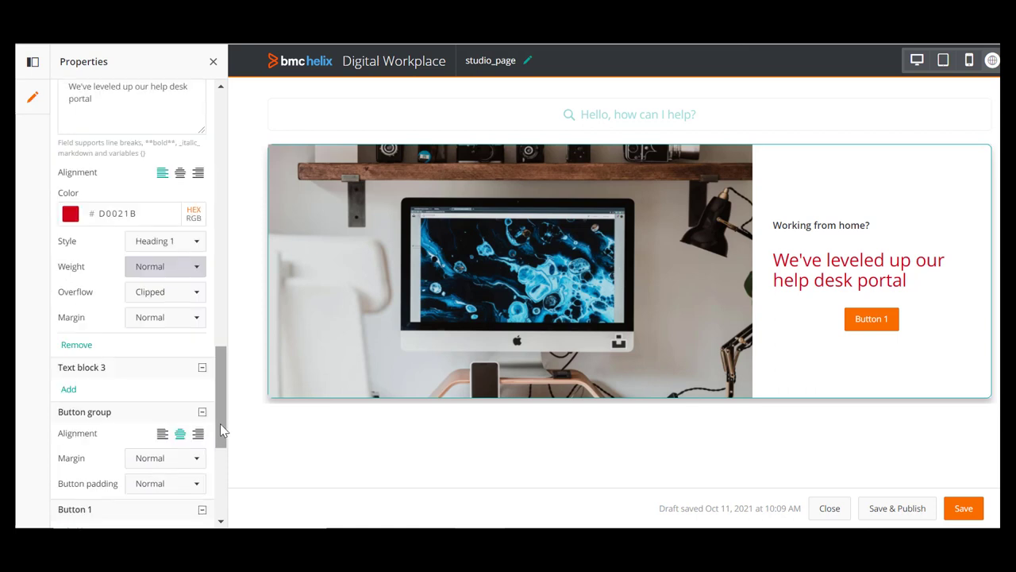
Step: Add a pasted, left-aligned paragraph as Text block 3 and delete the banner's Button 1
left_click(68, 390)
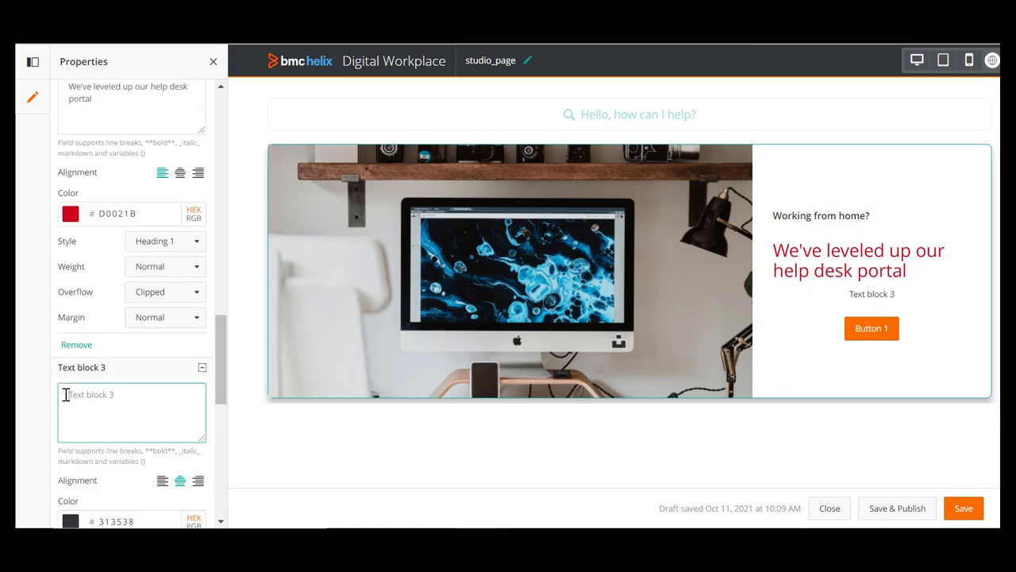
type("Cras mattis consectetur purus sit amet fermentum. Maecenas sed diam eget risus varius blandit sit amet non magna. Maecenas sed diam eget risus varius blandit sit amet non magna. Cum sociis natoque penatibus et magnis dis parturient montes, nascetur ridiculus mus.")
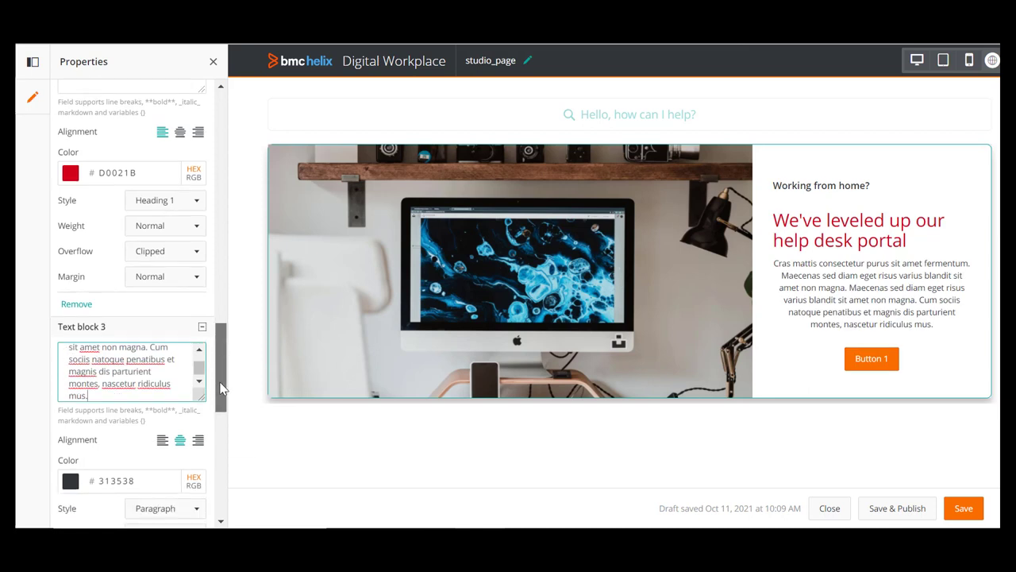
scroll(222, 387, "down", 1)
left_click(162, 376)
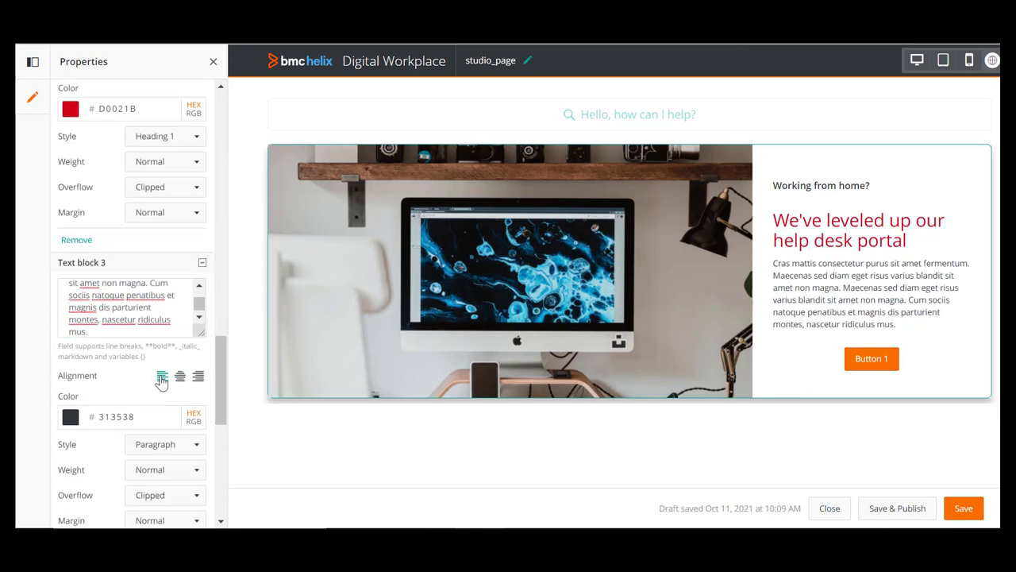
left_click_drag(218, 397, 150, 474)
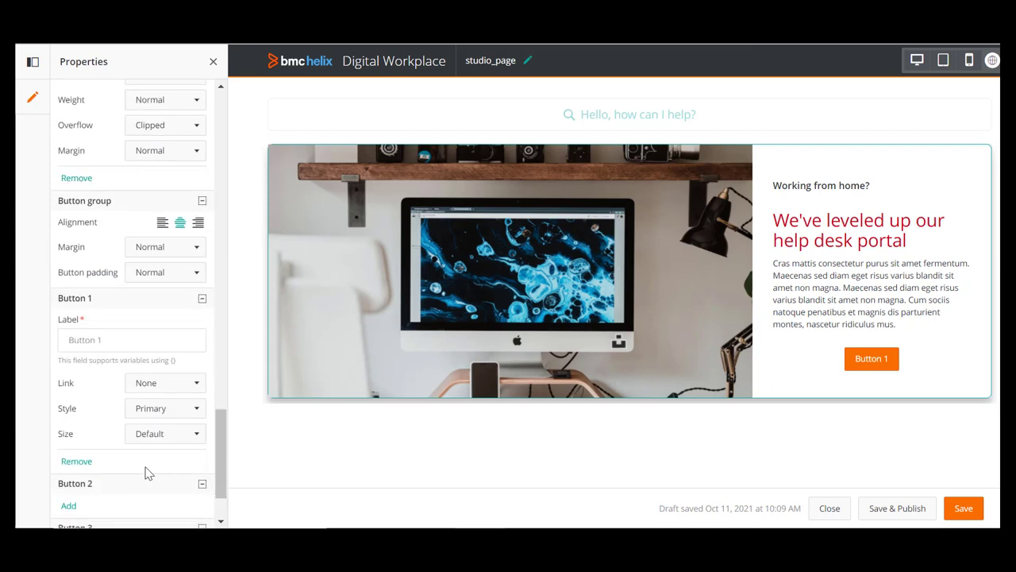
left_click(73, 463)
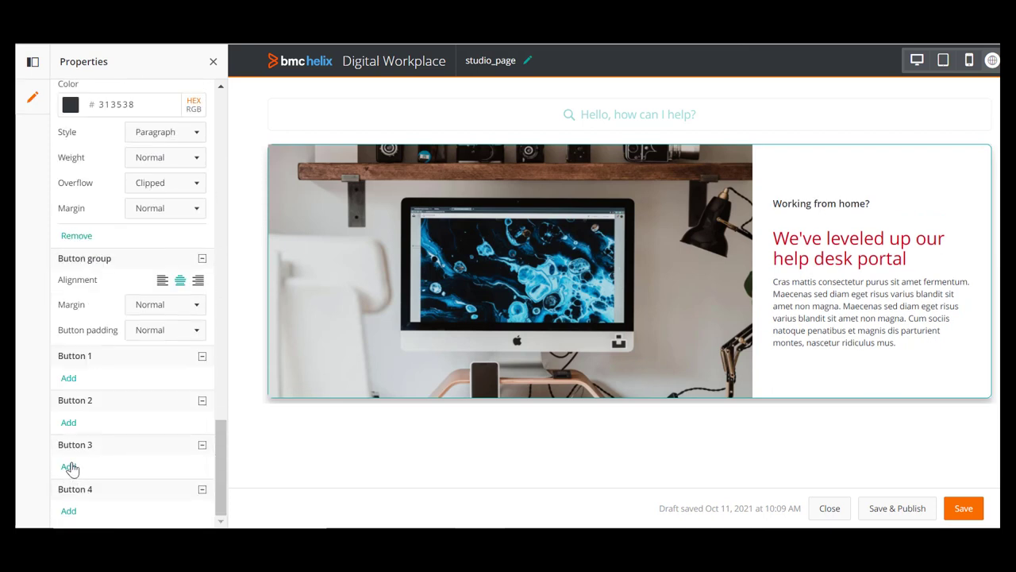
Step: Save studio_page with the finished banner and bring back the Components panel
left_click(213, 62)
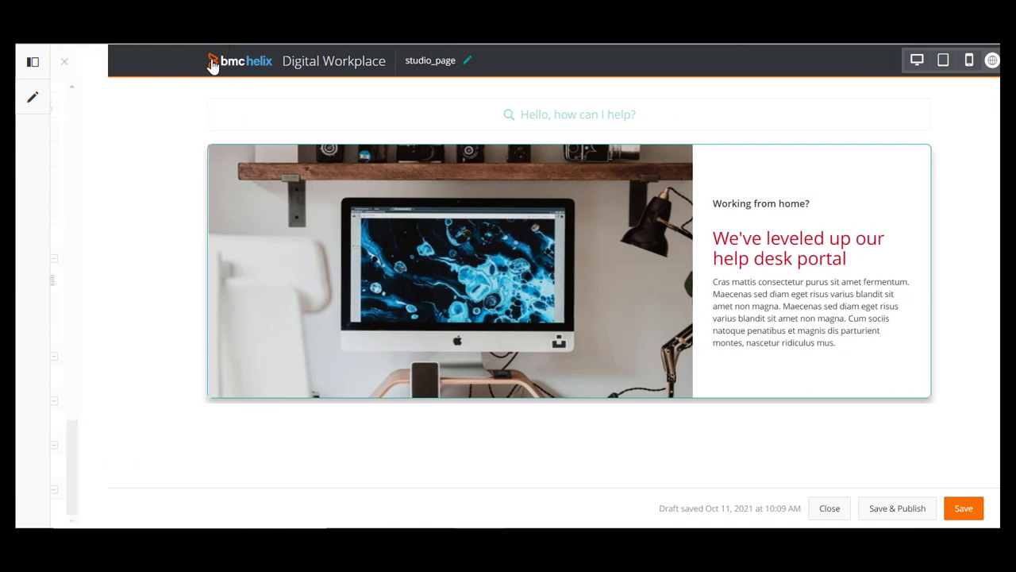
left_click(963, 512)
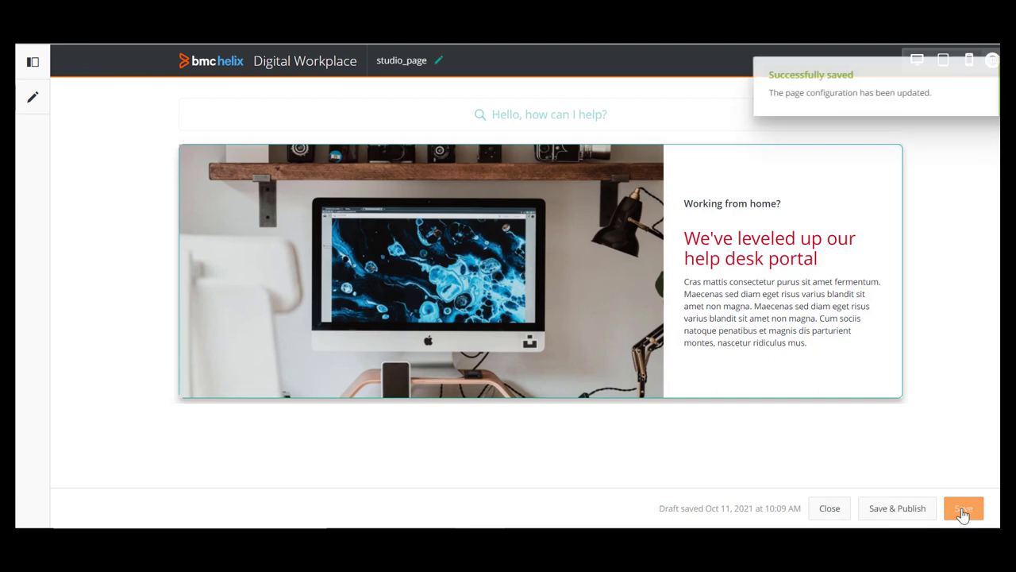
left_click(32, 64)
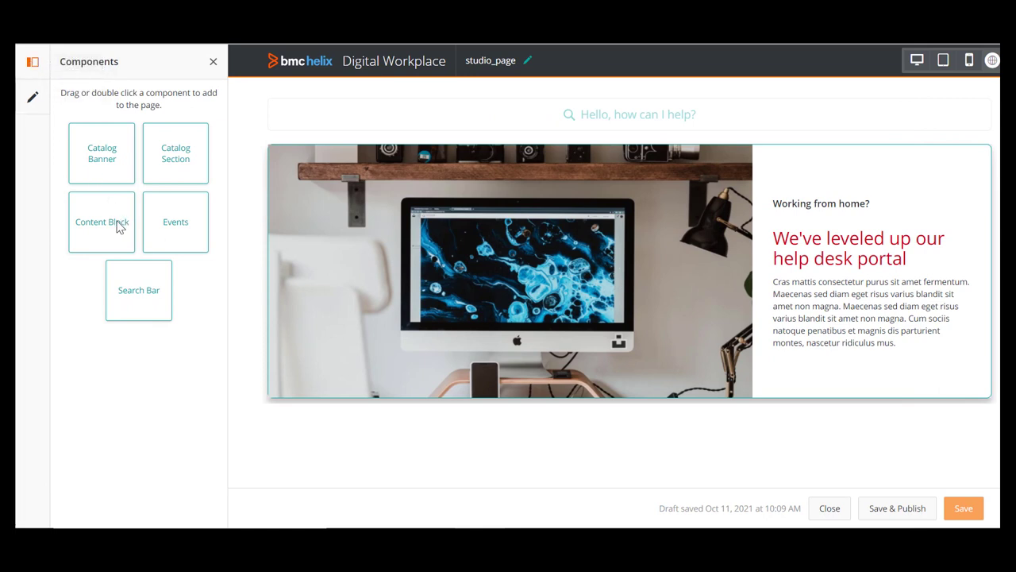
Step: Drop a Content Block under the banner and give it the Stacked callout block template
left_click_drag(111, 228, 663, 457)
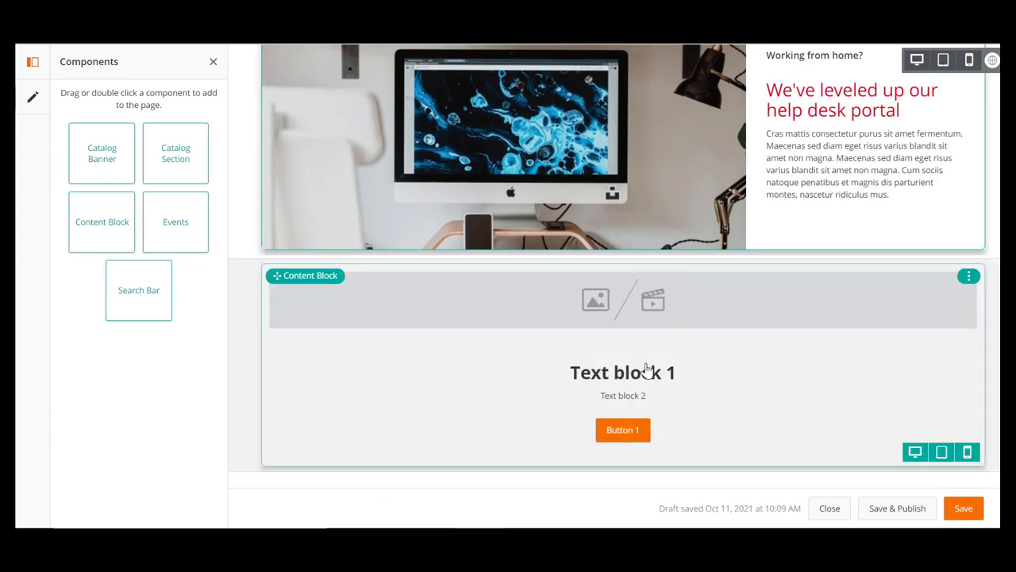
left_click(648, 369)
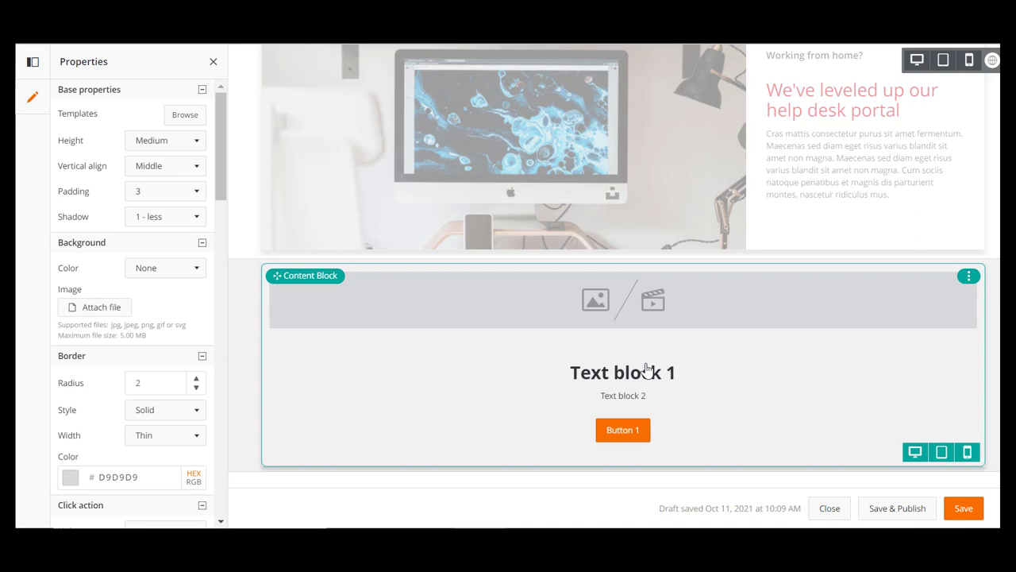
left_click(185, 115)
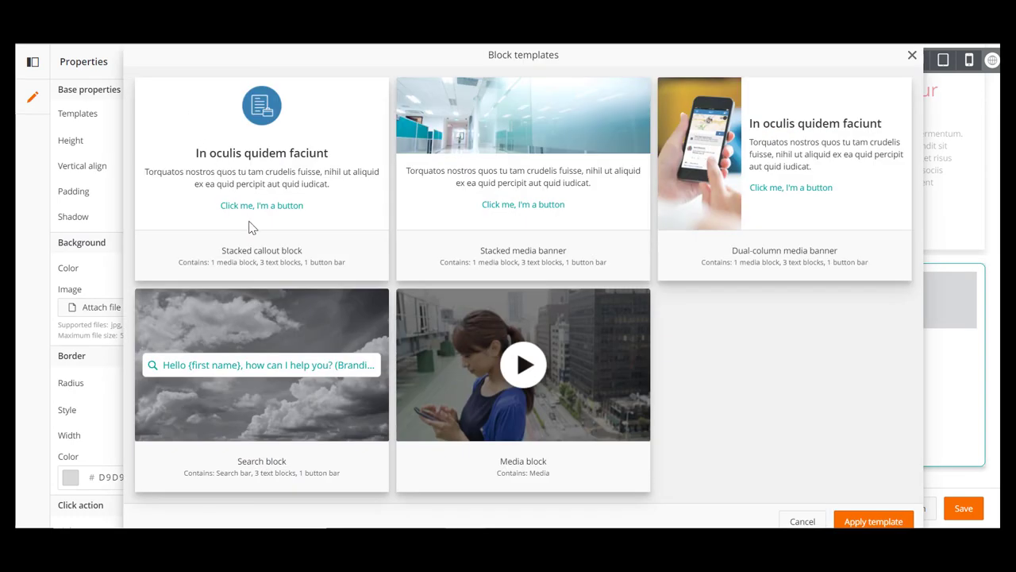
left_click(250, 228)
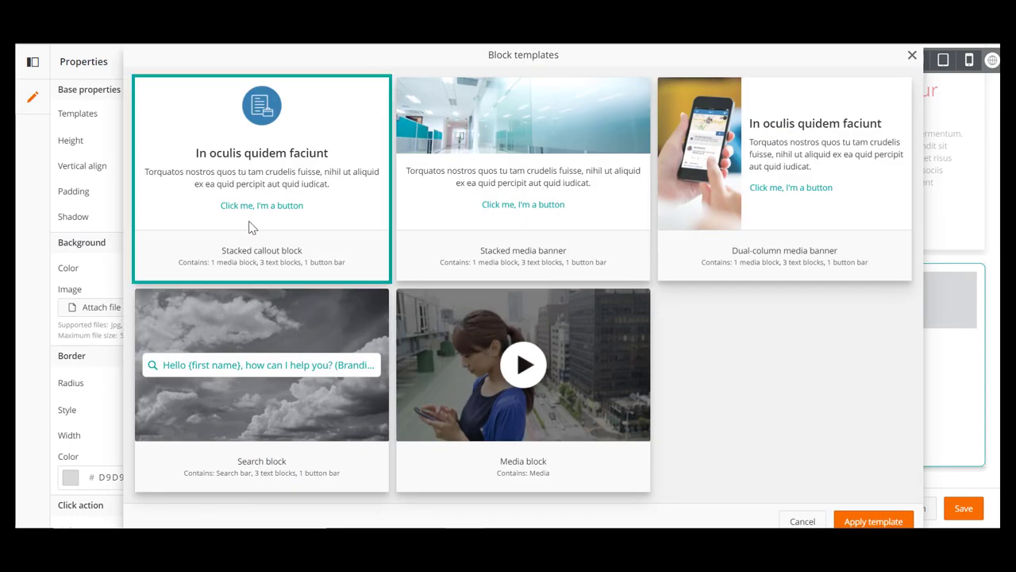
left_click(853, 520)
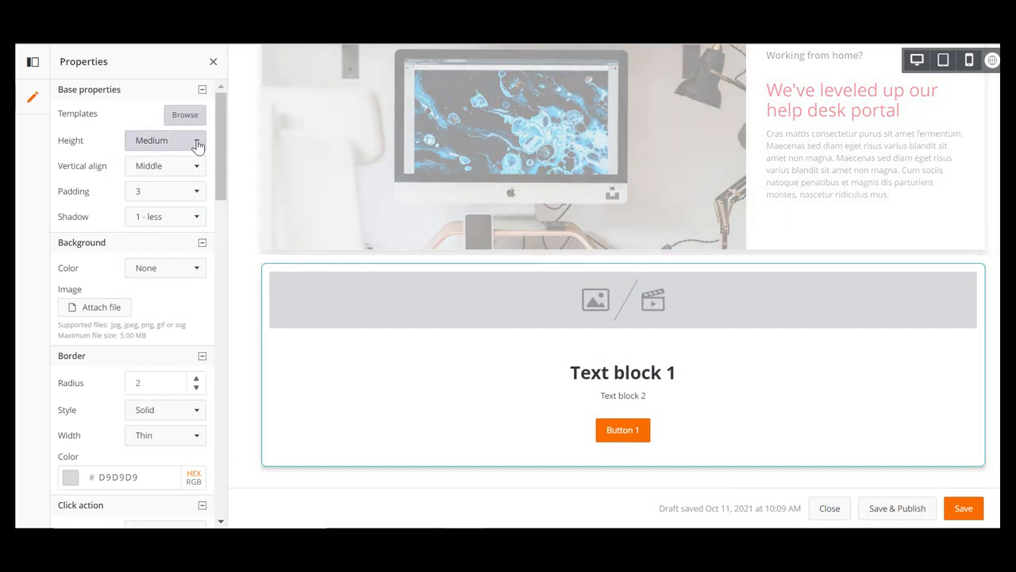
Step: Give the content block a custom 12 rem height and padding of 2
left_click(197, 141)
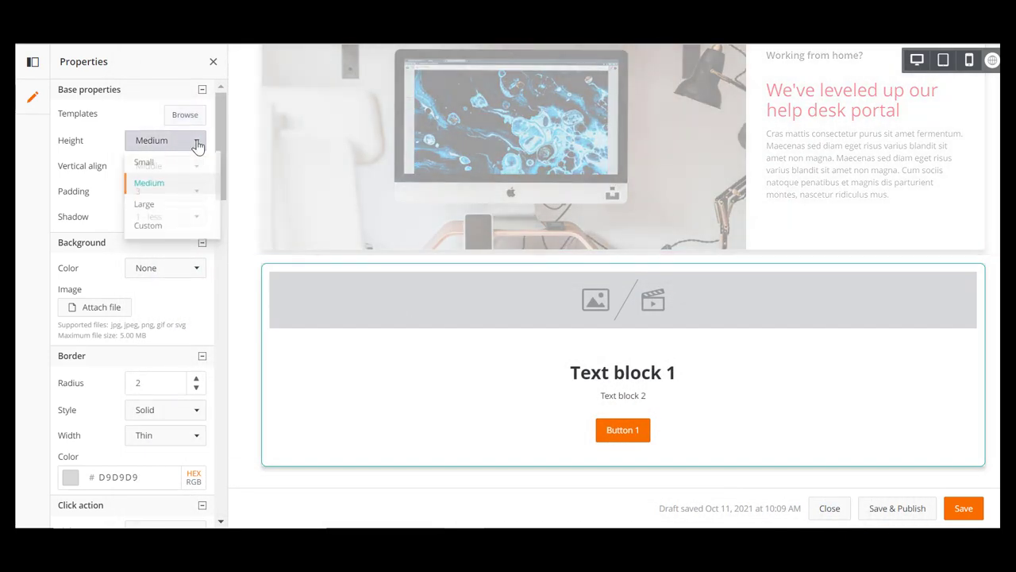
left_click(152, 230)
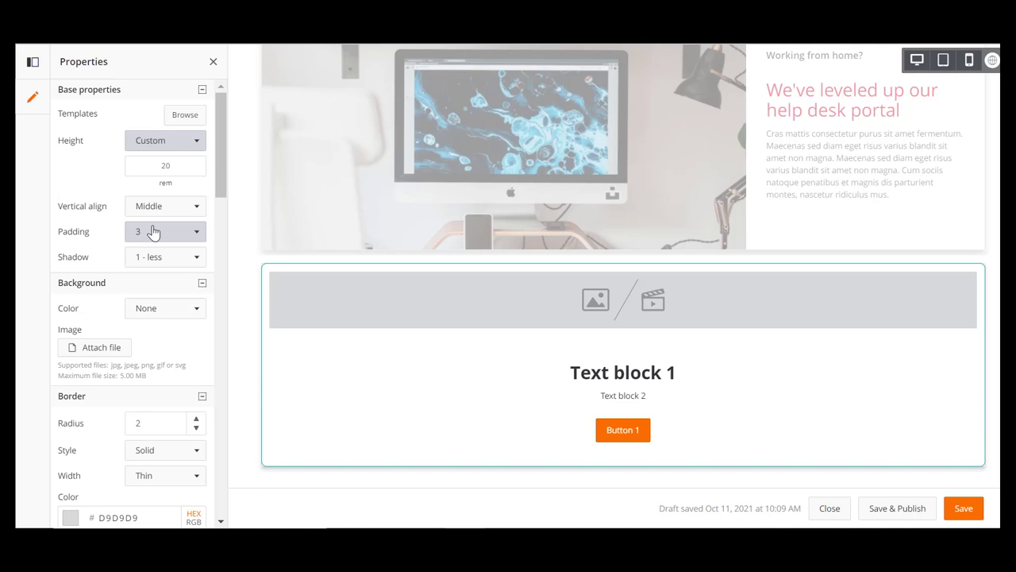
double_click(160, 165)
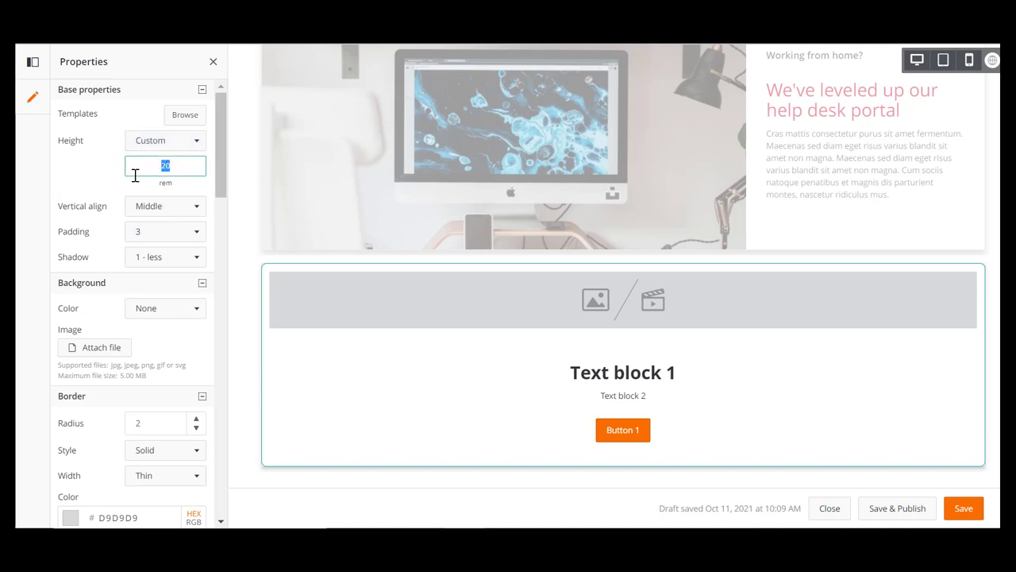
type("12")
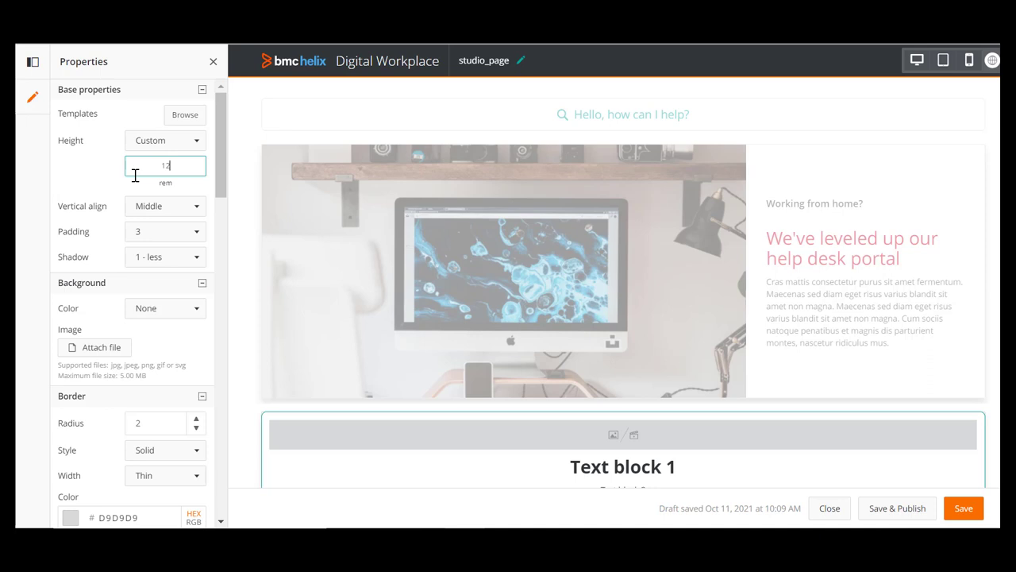
key("Tab")
key("Tab")
key("Up")
left_click_drag(221, 181, 220, 251)
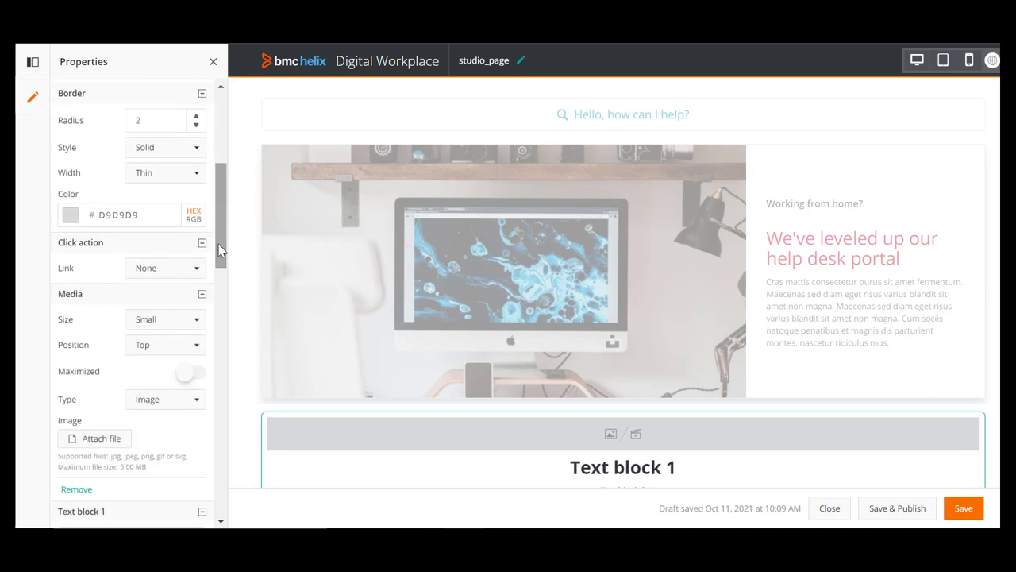
Step: Set the block's click action to open the Catalog page from Core Application Pages
left_click(198, 270)
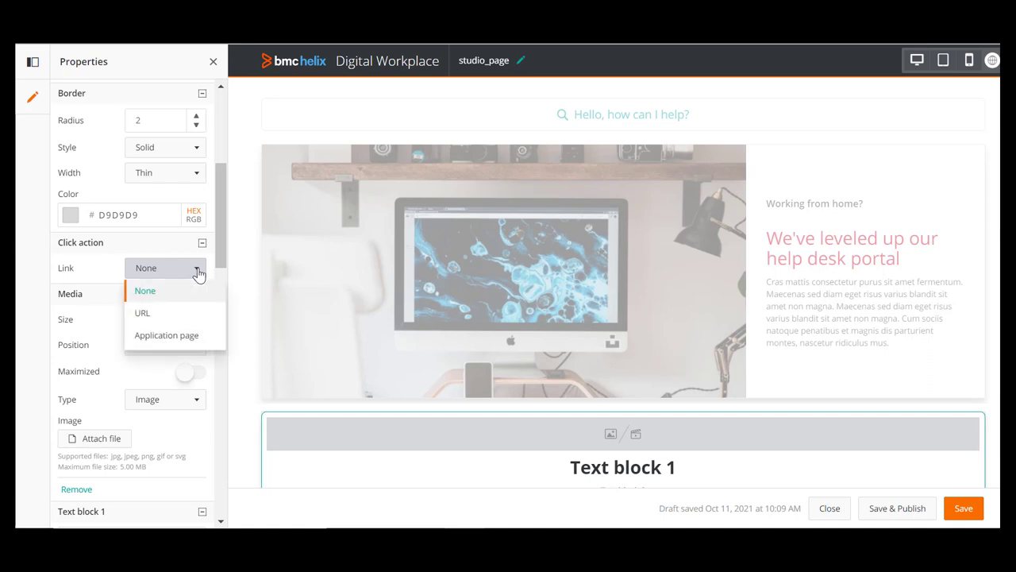
left_click(166, 337)
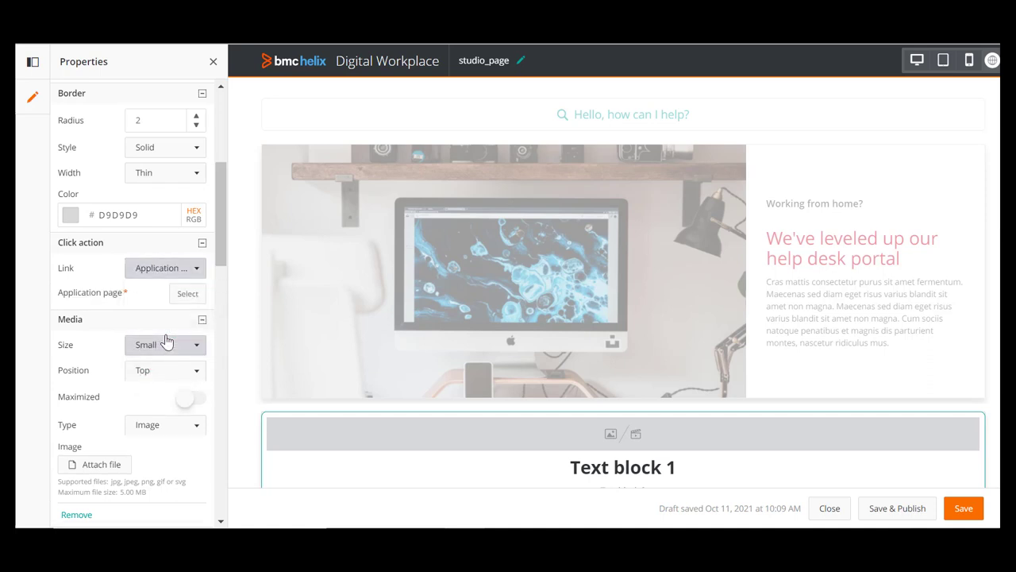
left_click(187, 294)
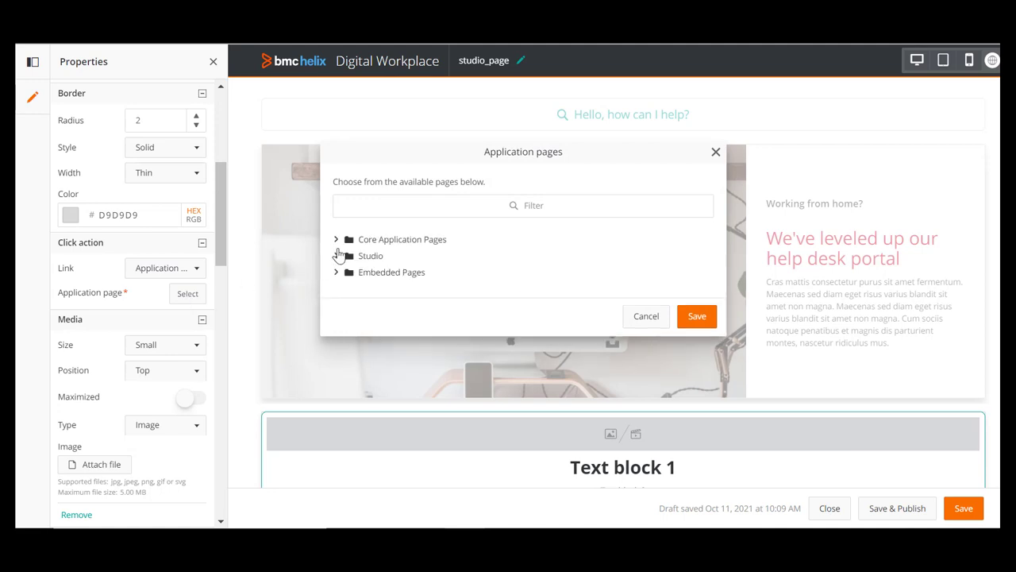
left_click(336, 240)
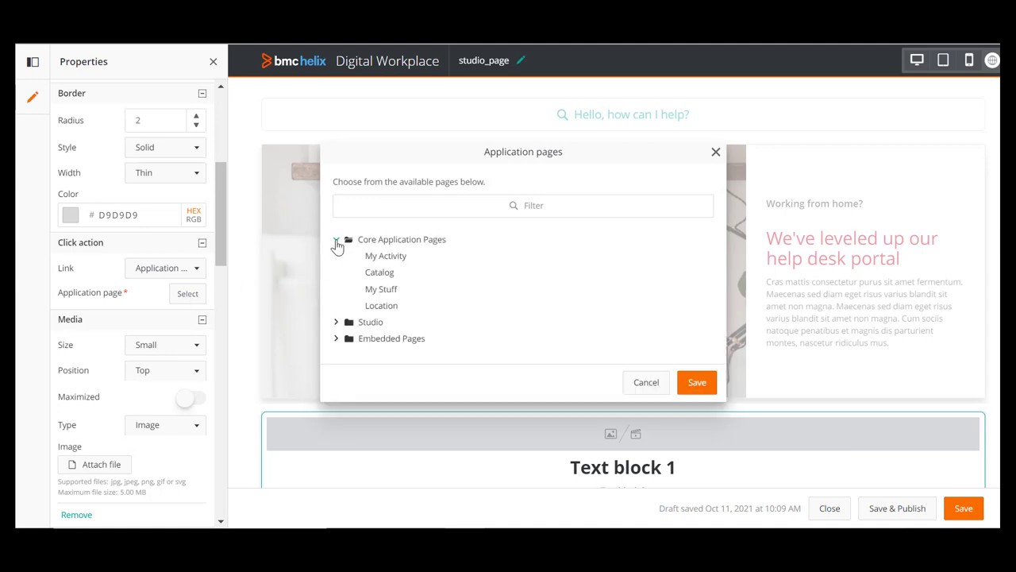
left_click(378, 273)
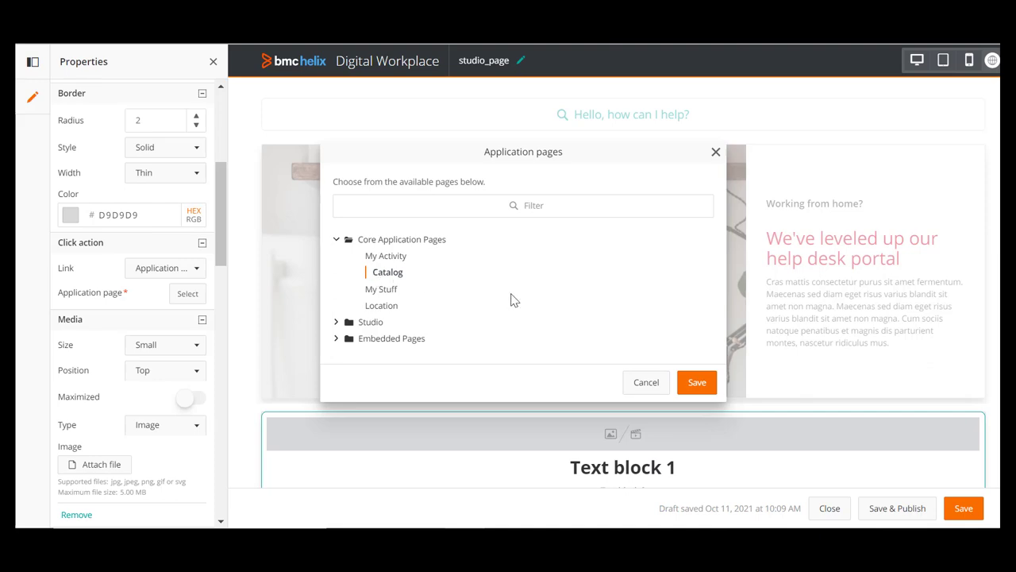
left_click(696, 384)
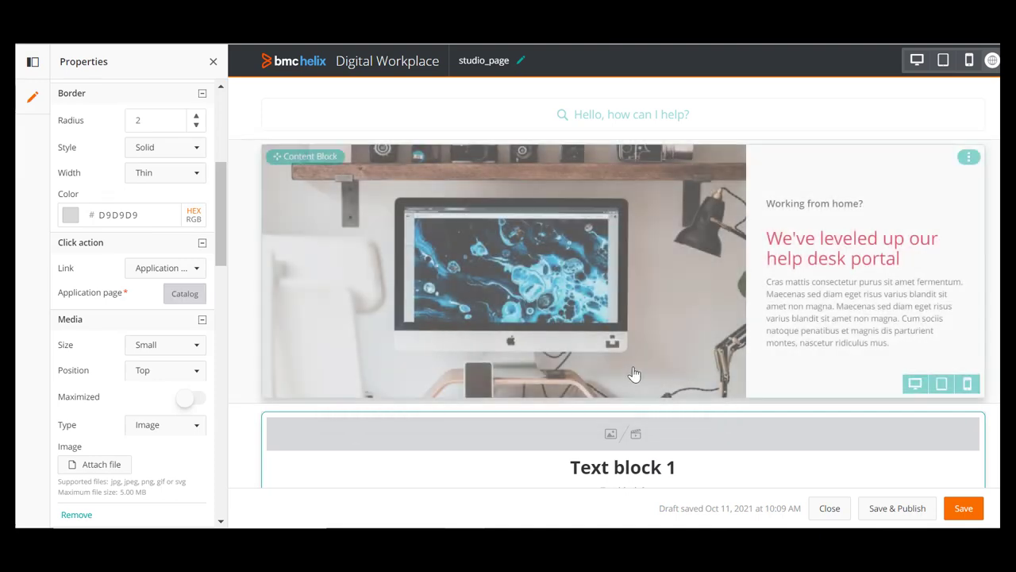
Step: Set the block's media to Large with service_request_catalog.png attached and displayed as Fit
scroll(221, 246, "down", 2)
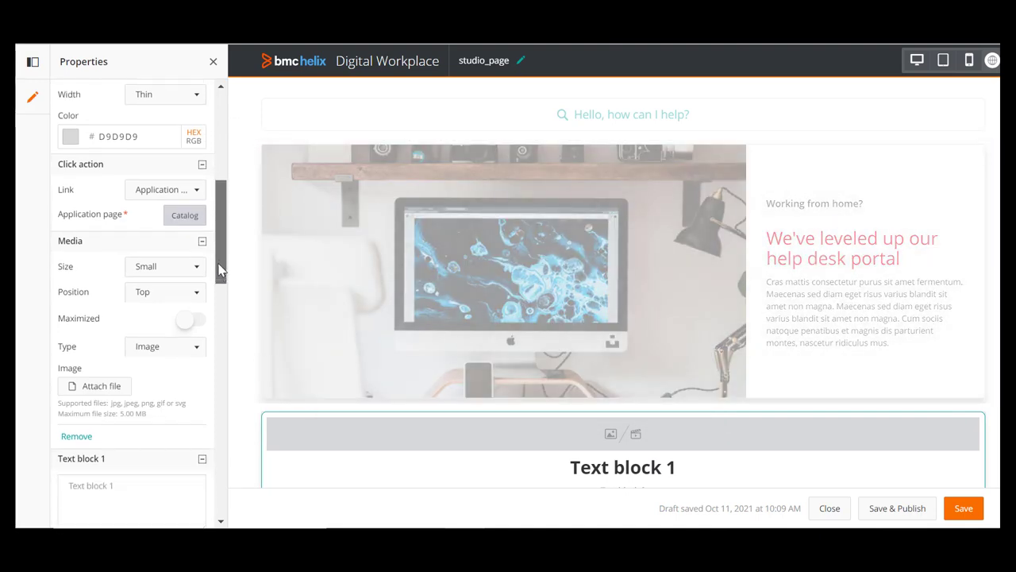
left_click(197, 270)
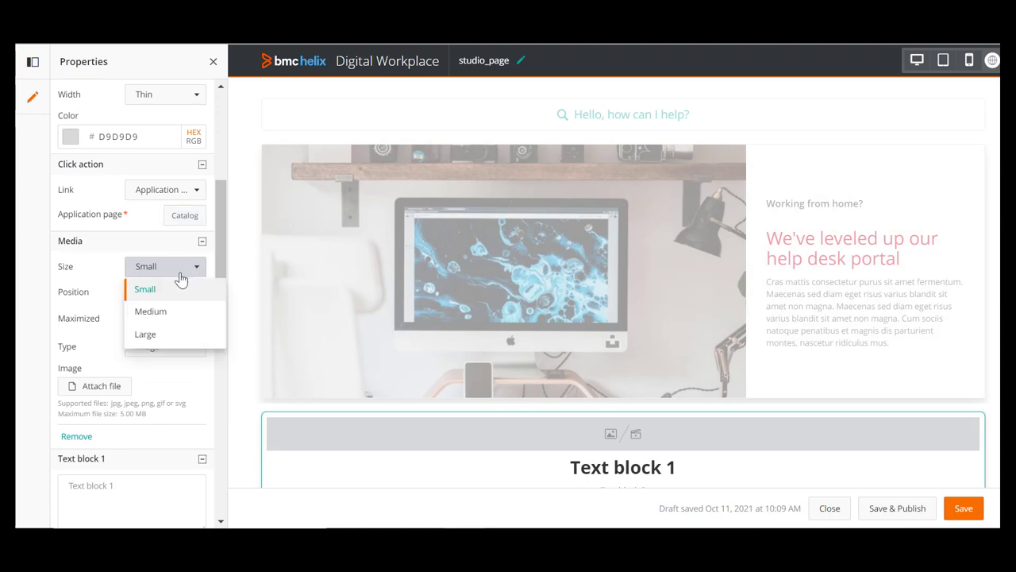
left_click(145, 334)
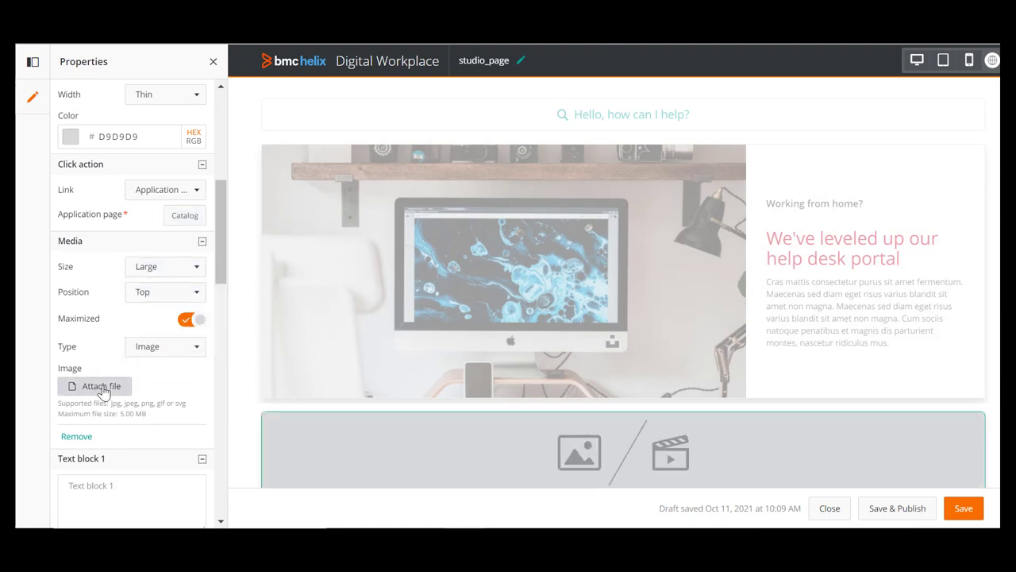
left_click(102, 386)
left_click(844, 344)
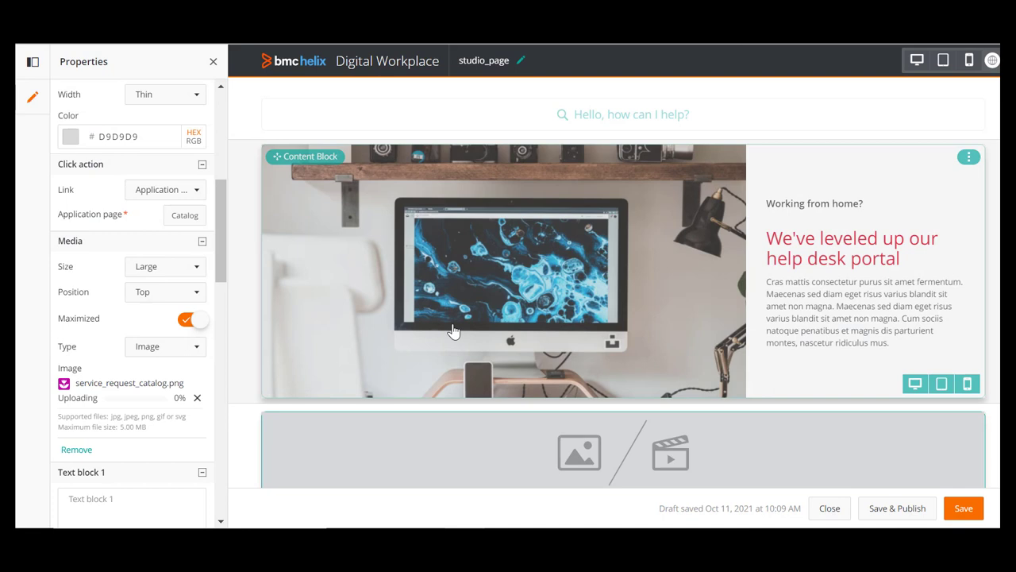
scroll(199, 334, "down", 3)
left_click(197, 336)
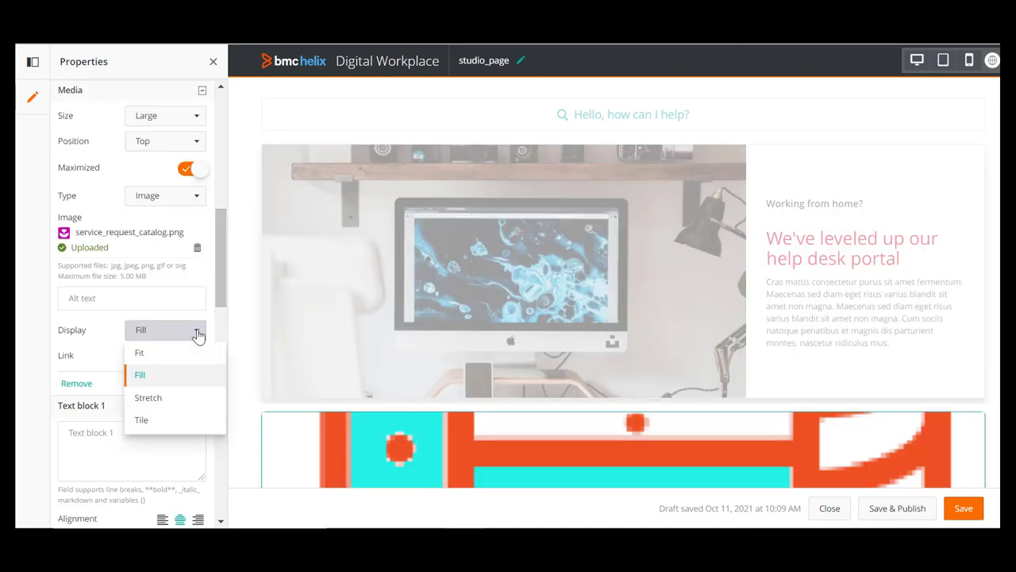
left_click(140, 359)
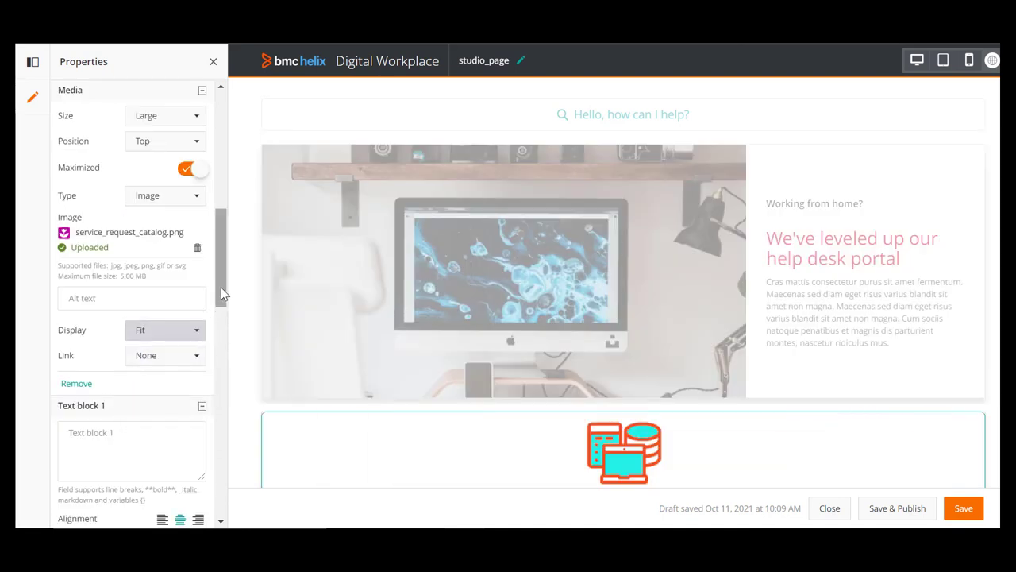
left_click_drag(220, 290, 222, 315)
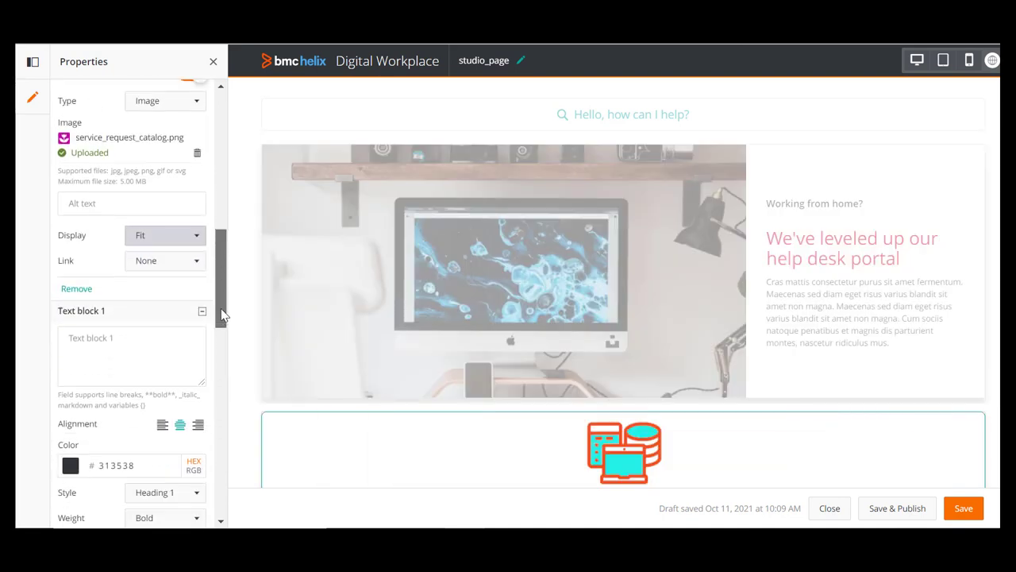
Step: Enter the block heading 'Service Request Catalog' in Text block 1
left_click(72, 343)
type("T")
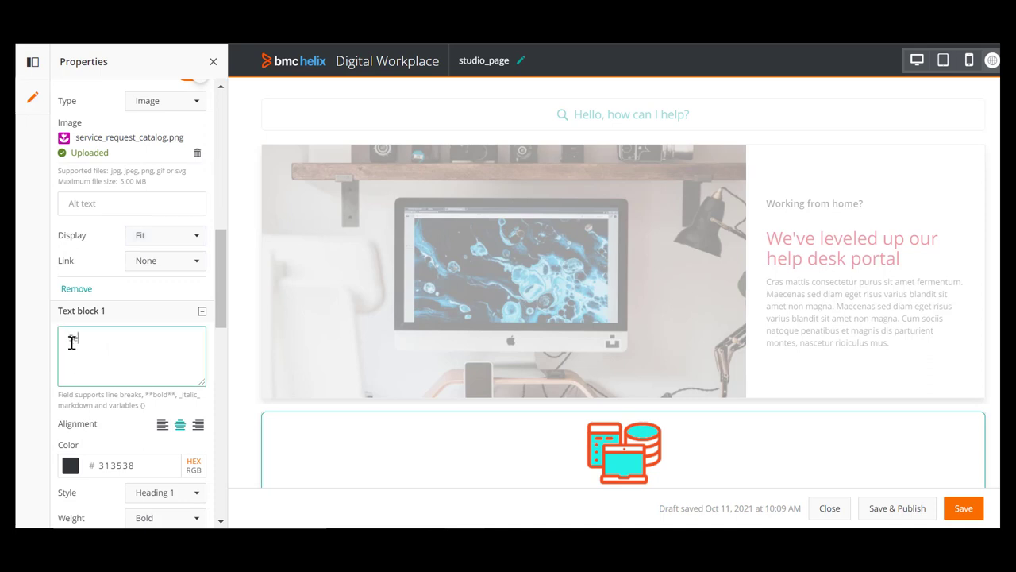
type("ce Request Catalog")
scroll(148, 341, "down", 10)
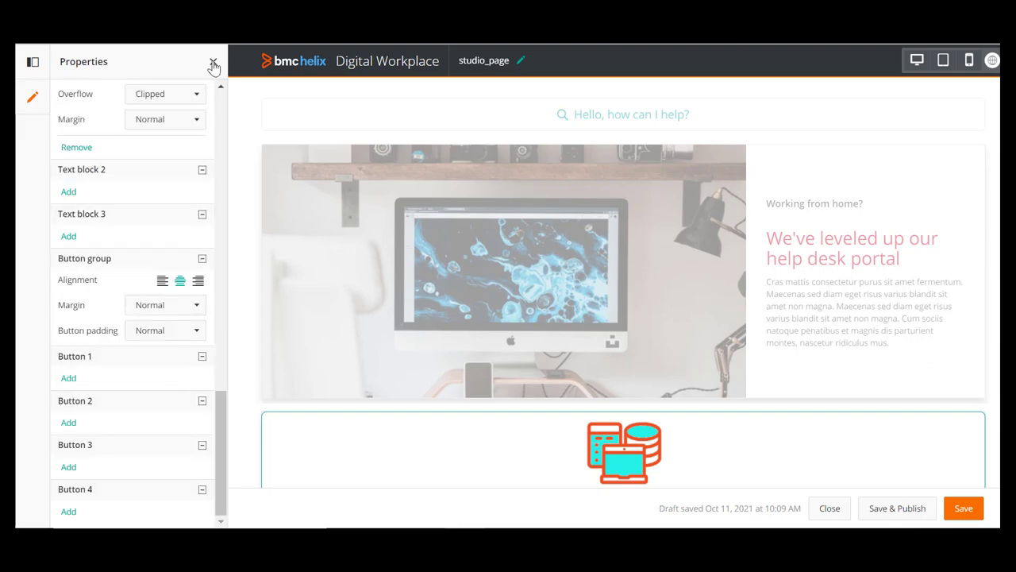
Step: Duplicate the Service Request Catalog block twice to get three side-by-side icon blocks
left_click(213, 62)
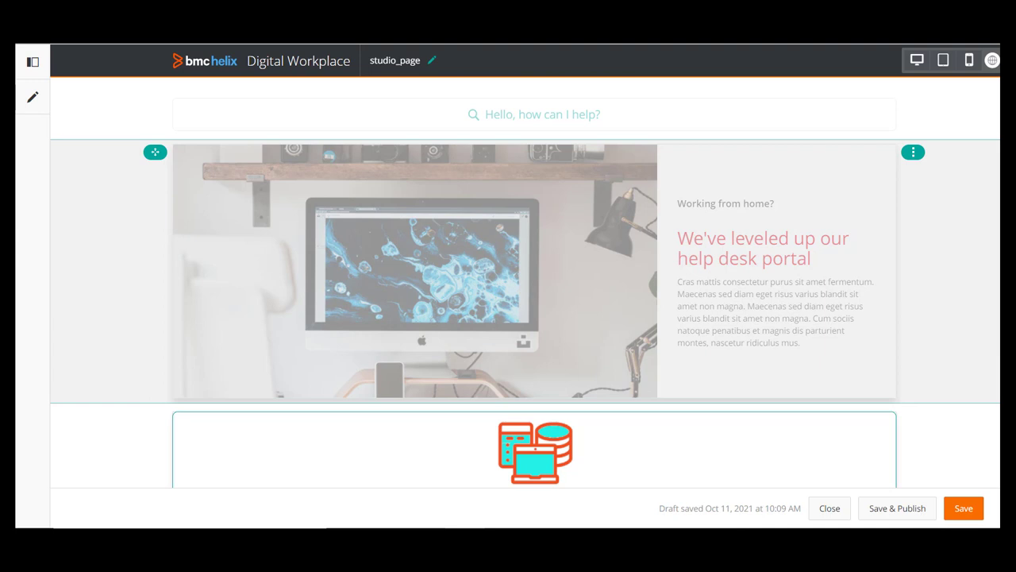
scroll(524, 270, "down", 2)
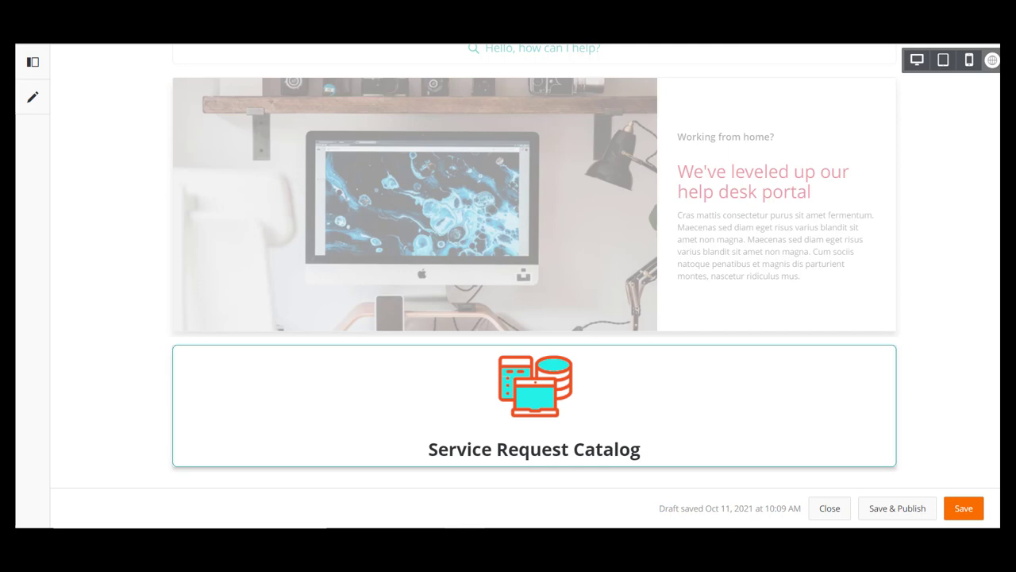
mouse_move(534, 405)
left_click(880, 358)
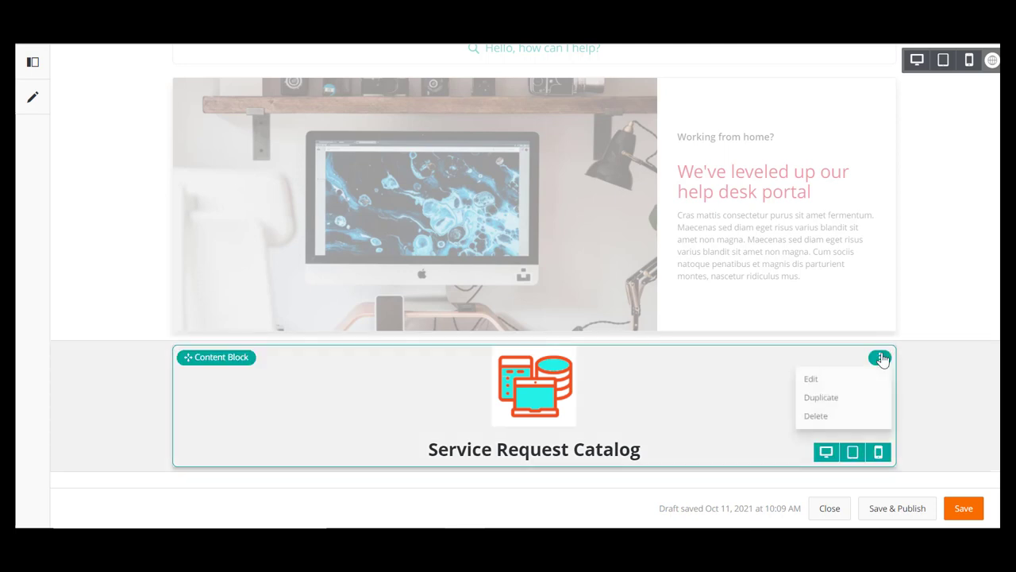
left_click(810, 403)
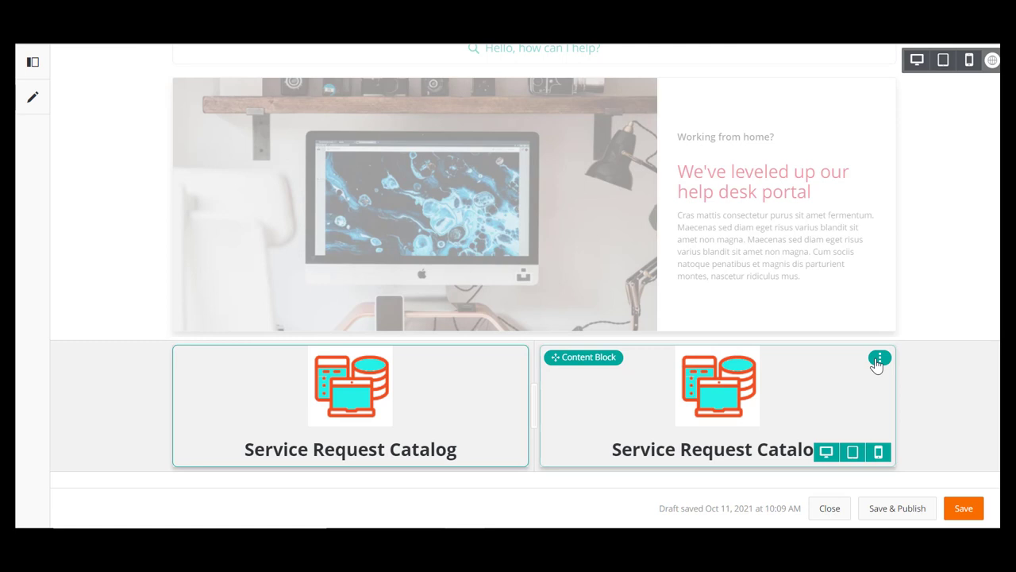
left_click(880, 359)
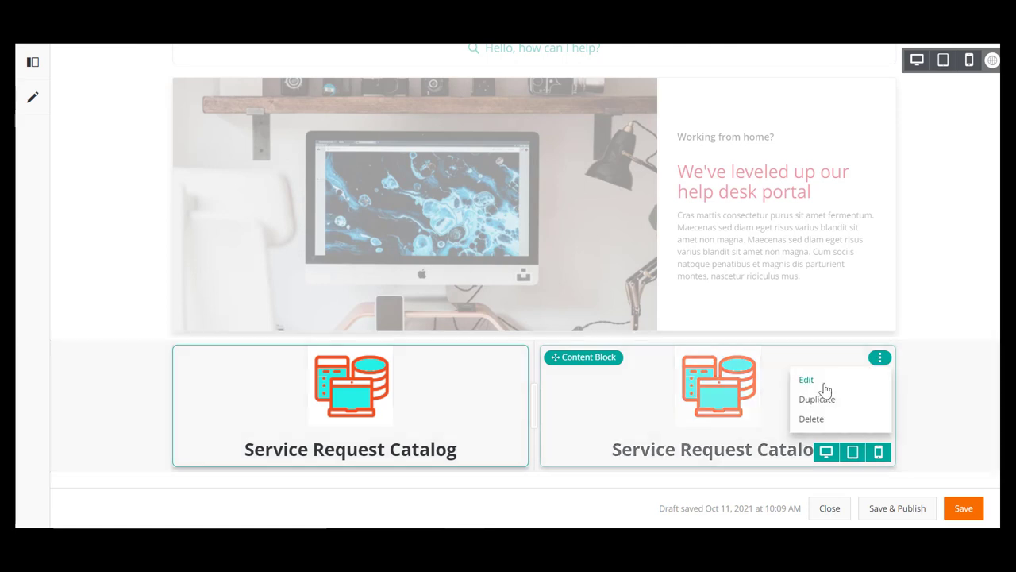
left_click(817, 401)
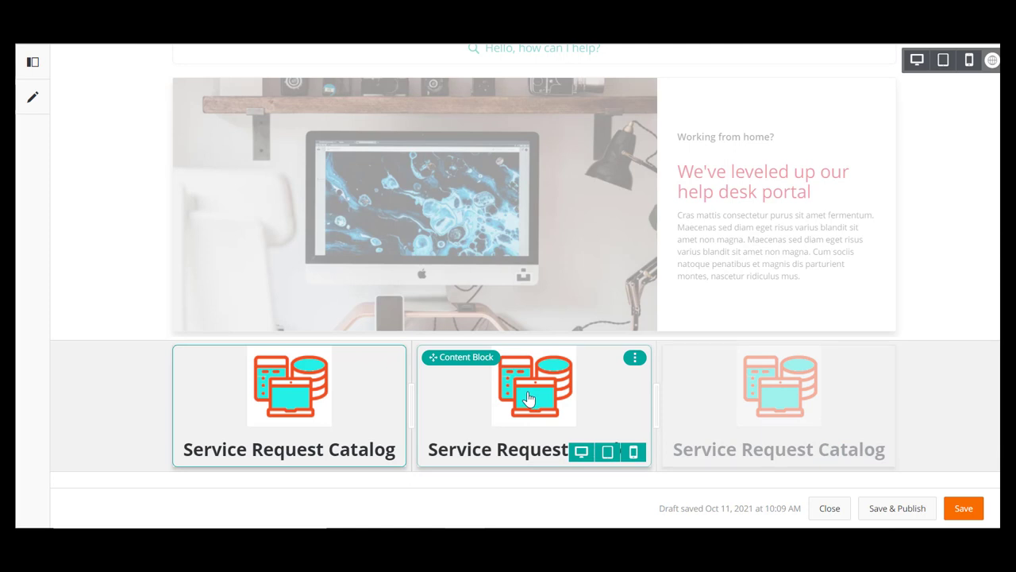
mouse_move(535, 401)
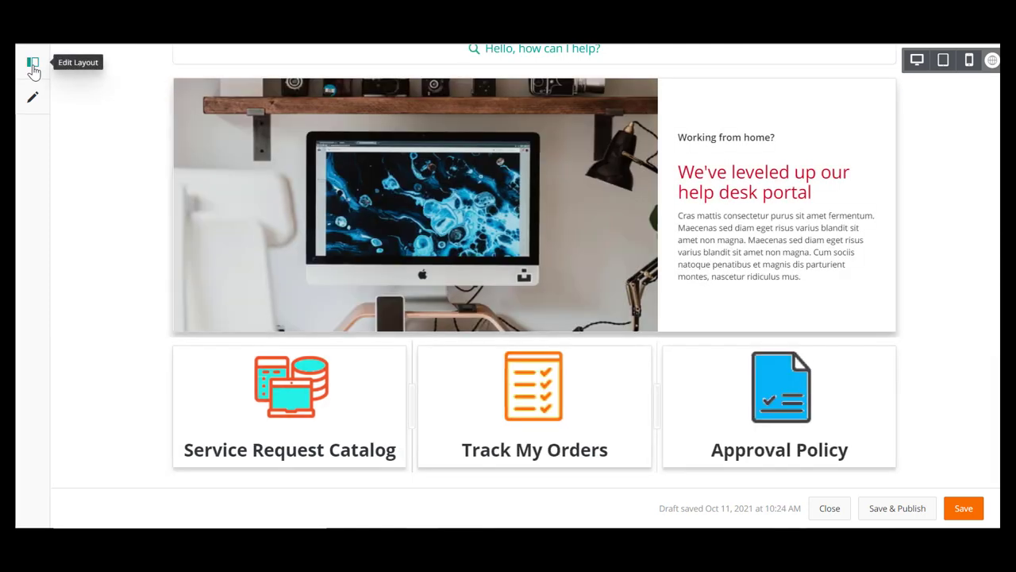
left_click(33, 66)
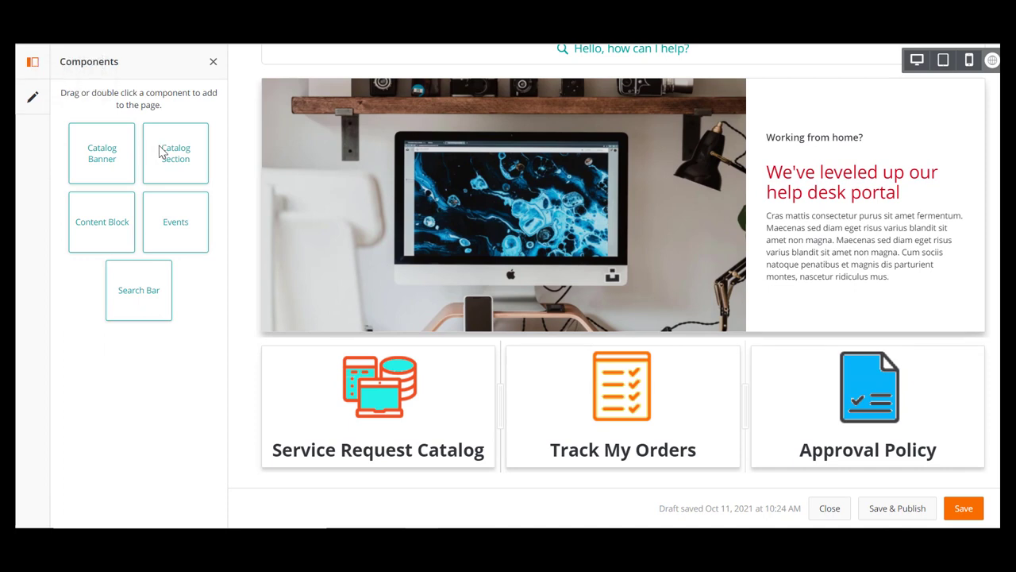
Step: Place a Catalog Section below the three icon blocks and set its section to Quick Links
left_click_drag(176, 173, 666, 508)
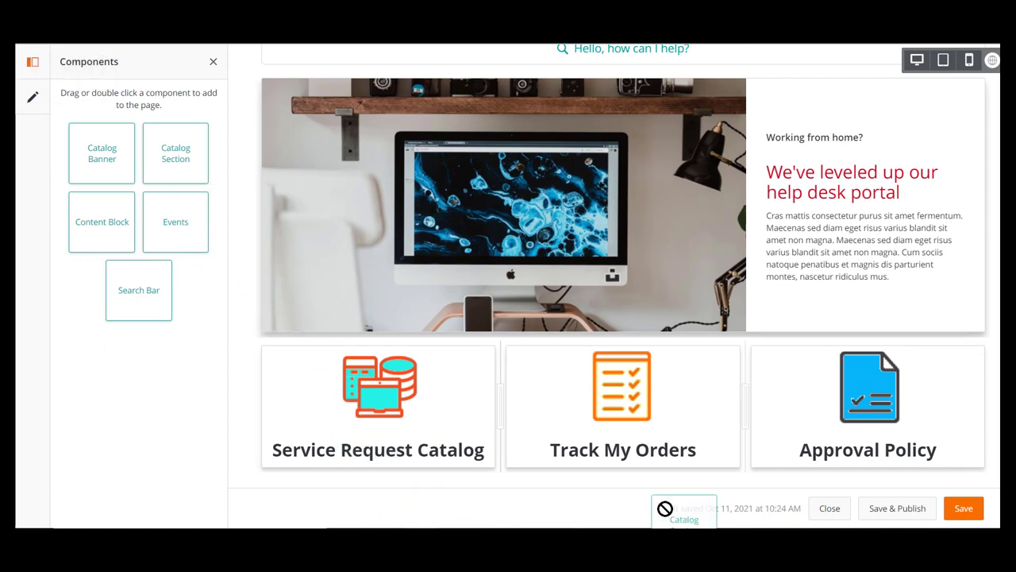
mouse_move(665, 508)
left_mouse_down()
mouse_move(676, 486)
mouse_move(636, 408)
left_mouse_up()
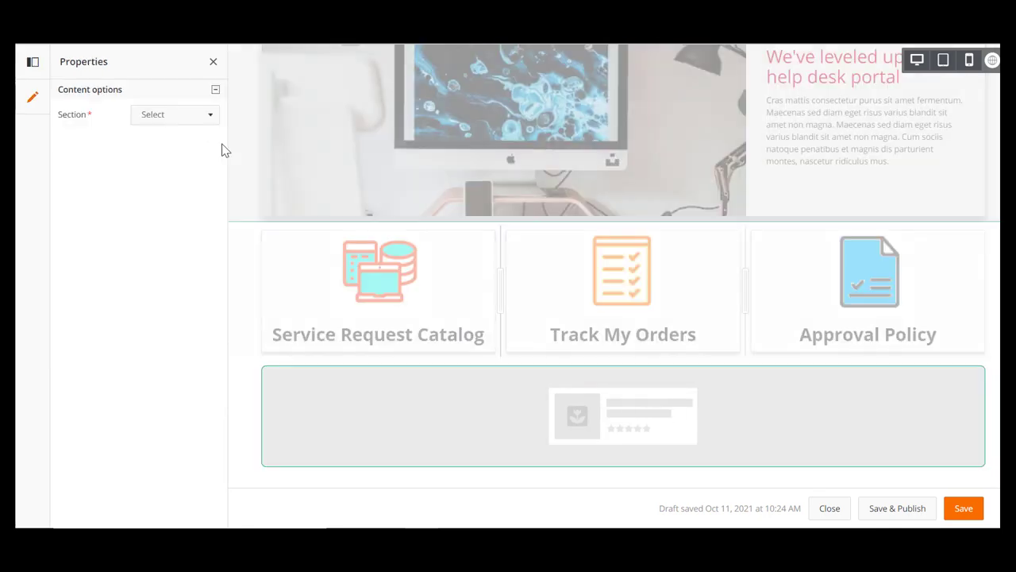
left_click(209, 117)
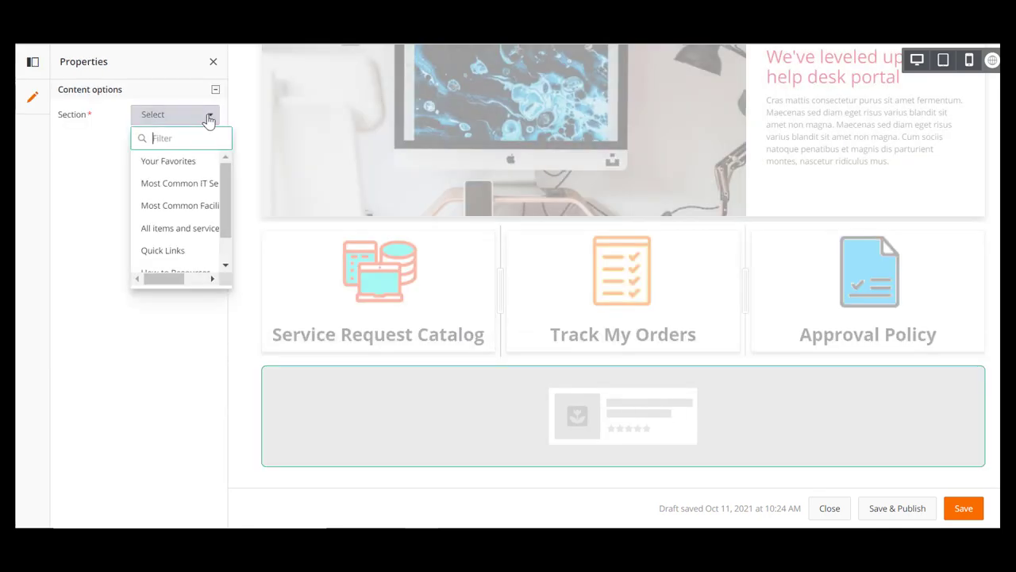
left_click(164, 250)
left_click(215, 64)
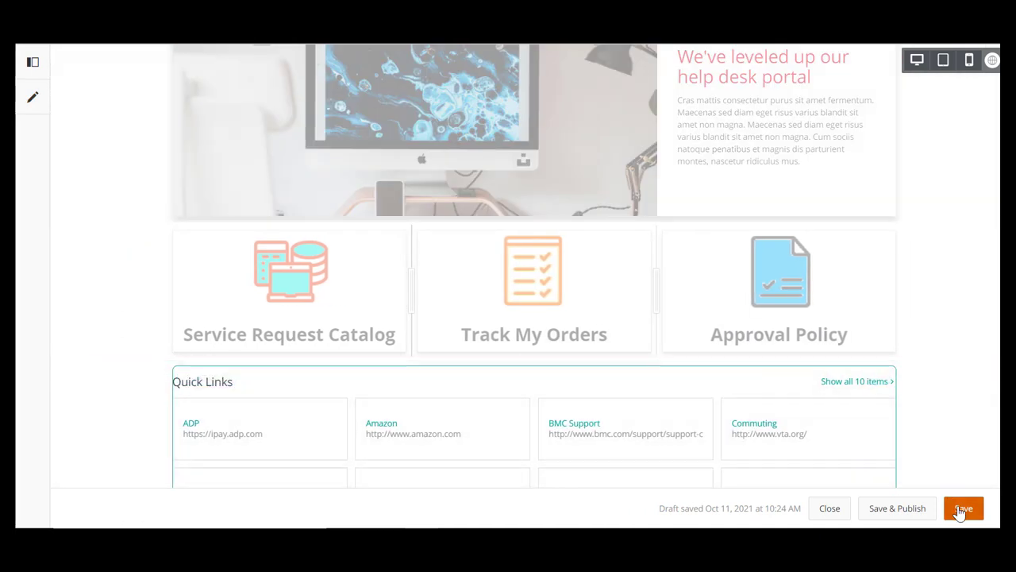
Step: Save studio_page and scroll through its desktop portal preview before closing it
left_click(961, 510)
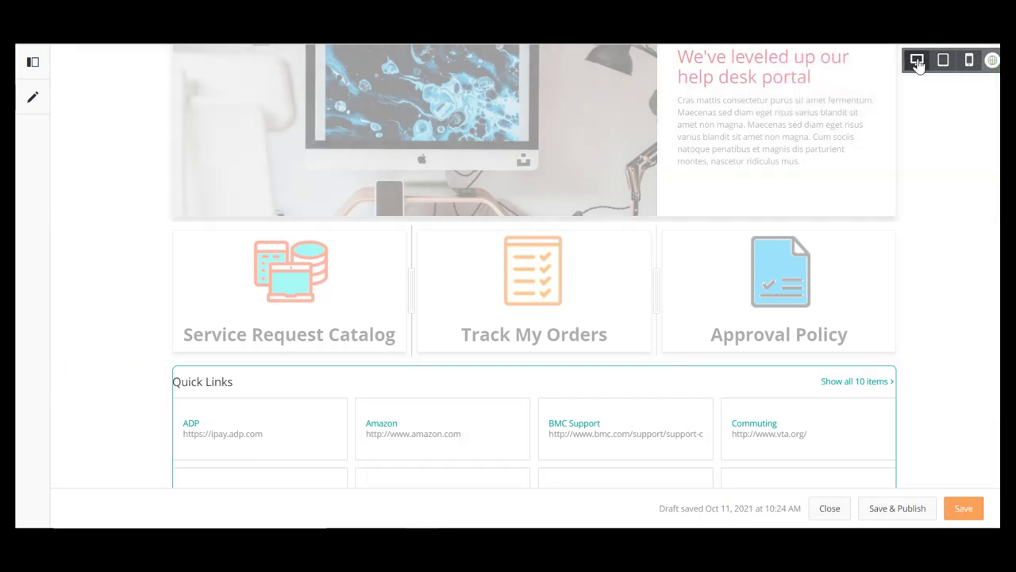
left_click(917, 62)
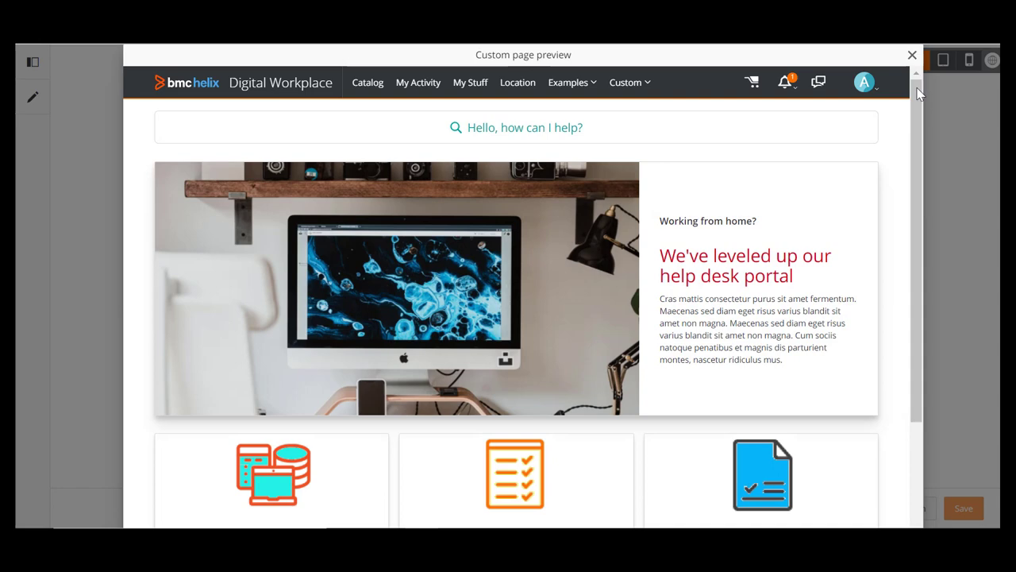
scroll(919, 99, "down", 1)
scroll(923, 143, "down", 1)
scroll(928, 196, "down", 1)
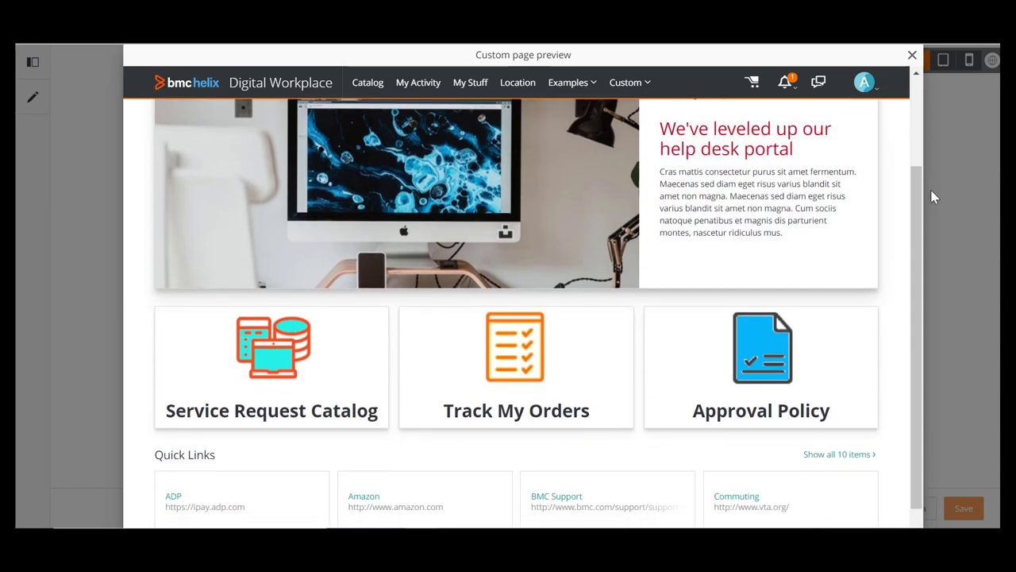
scroll(921, 343, "down", 1)
left_click_drag(916, 344, 917, 198)
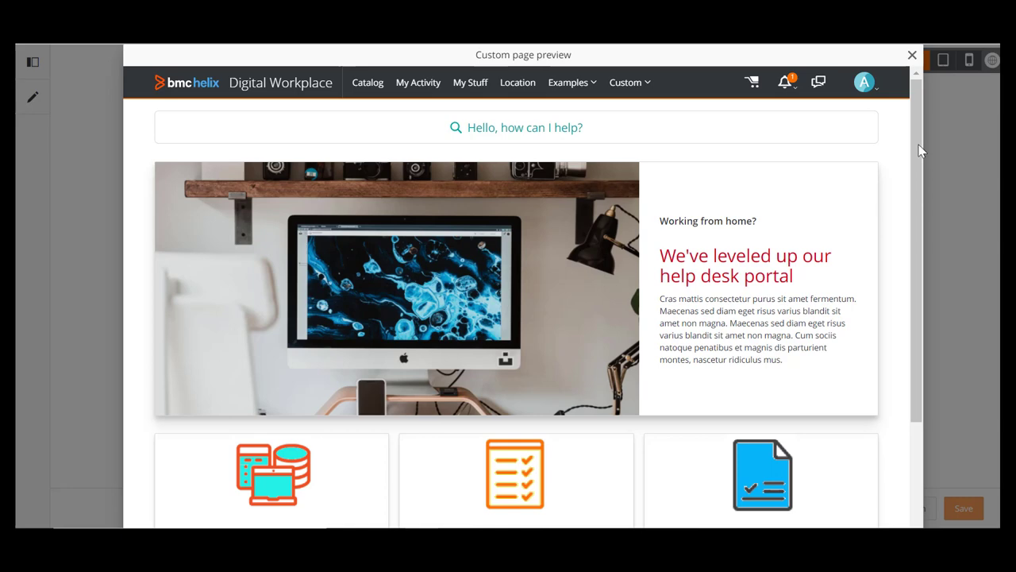
left_click(912, 57)
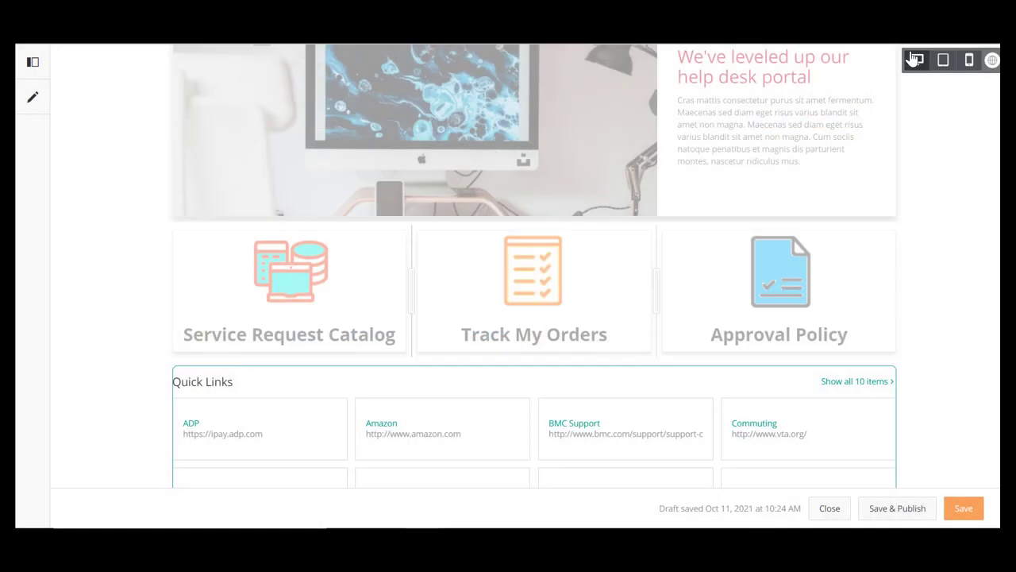
scroll(522, 268, "down", 1)
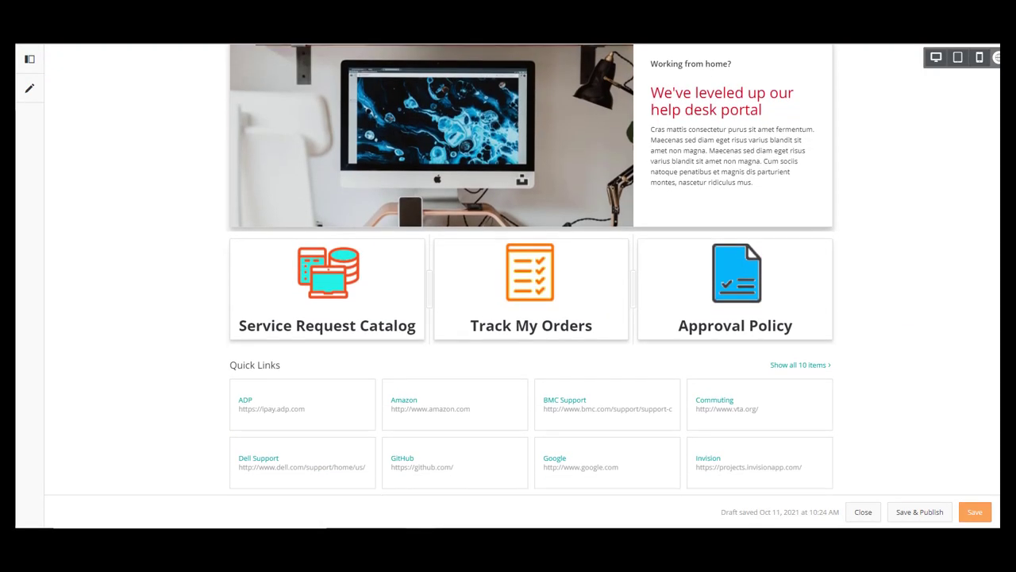